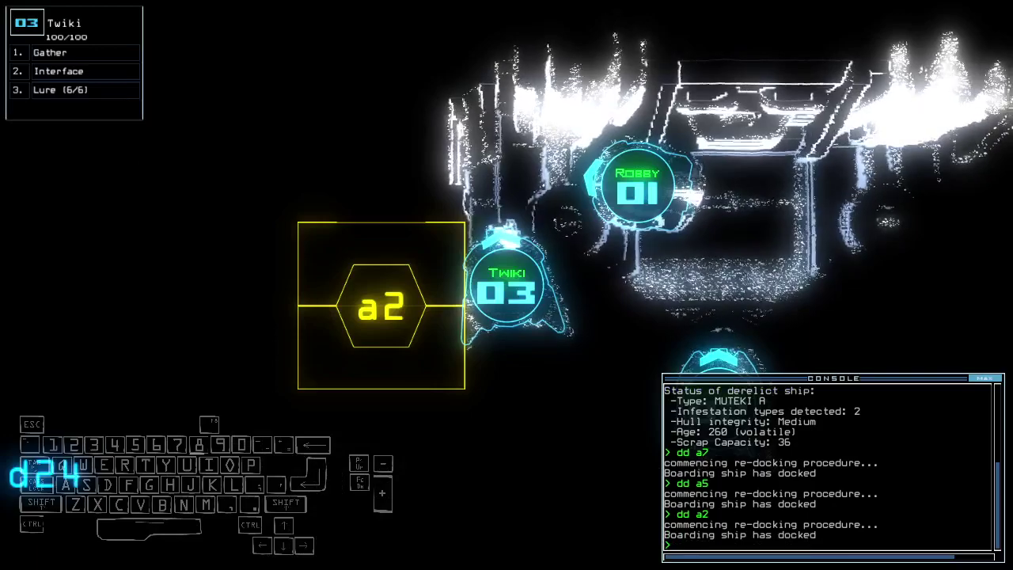
Focus on room r5 and send the boarding ship to airlock a4
key("space")
type("r5")
key("Return")
key("3")
key("space")
key("Down")
key("Down")
key("Down")
key("Down")
type("dd")
key("Return")
Survey the rooms from airlock a4, then move the ship on to airlock a6
key("Up")
key("Up")
key("Up")
key("Up")
key("Up")
key("Up")
key("Up")
key("Right")
key("Up")
key("Up")
key("Up")
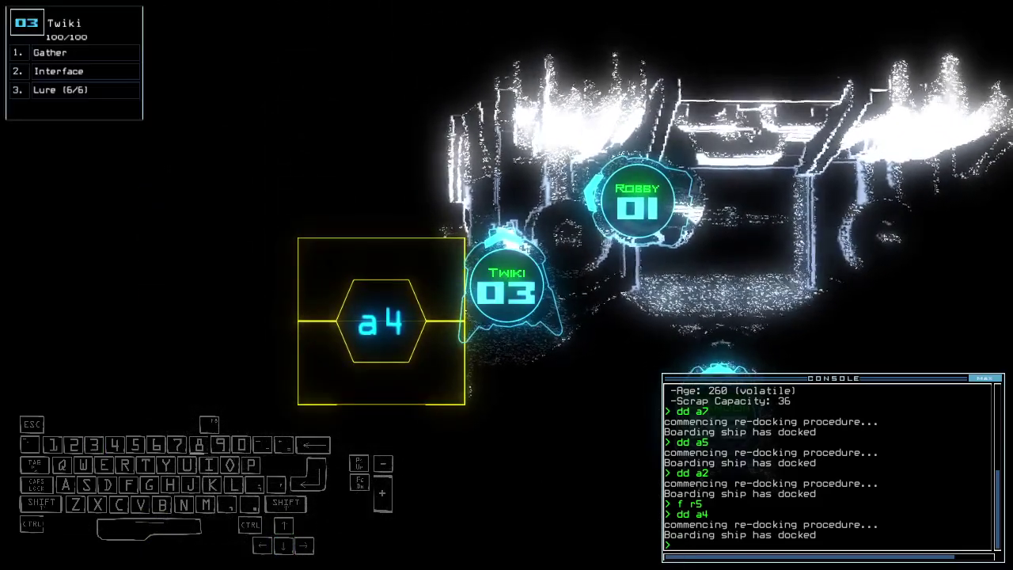
type("dd")
key("Up")
key("3")
key("space")
key("space")
type("l")
Drop Twiki's lure, scout room r1 from airlock a6, then close its doors
key("Return")
key("Down")
key("Down")
key("Up")
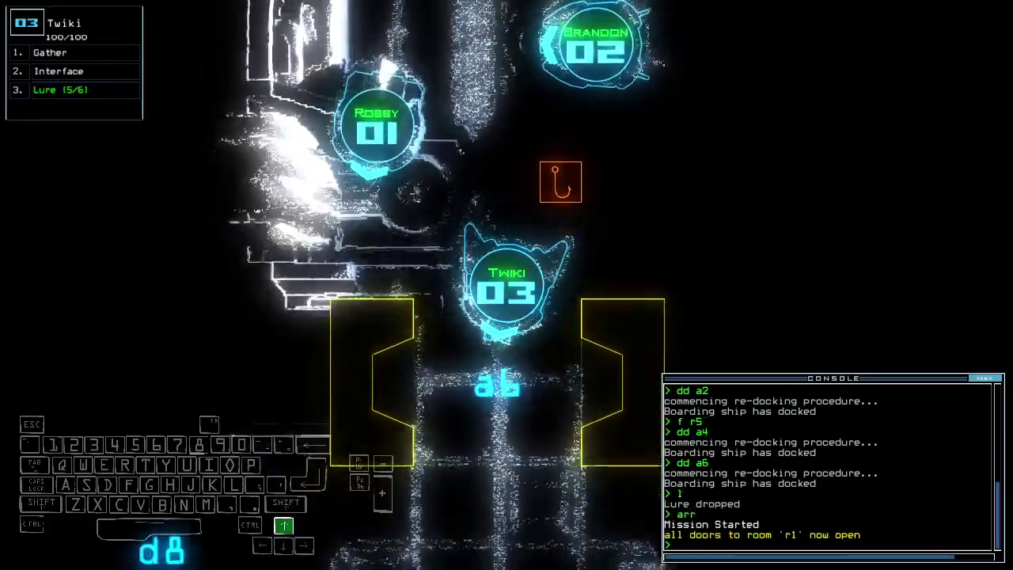
key("Up")
key("Right")
type("ra")
key("Up")
key("Up")
key("Return")
type("dd a2")
Redock at airlock a2, scout room r1 with Twiki, and close its doors
key("Return")
key("Up")
type("arr")
key("Return")
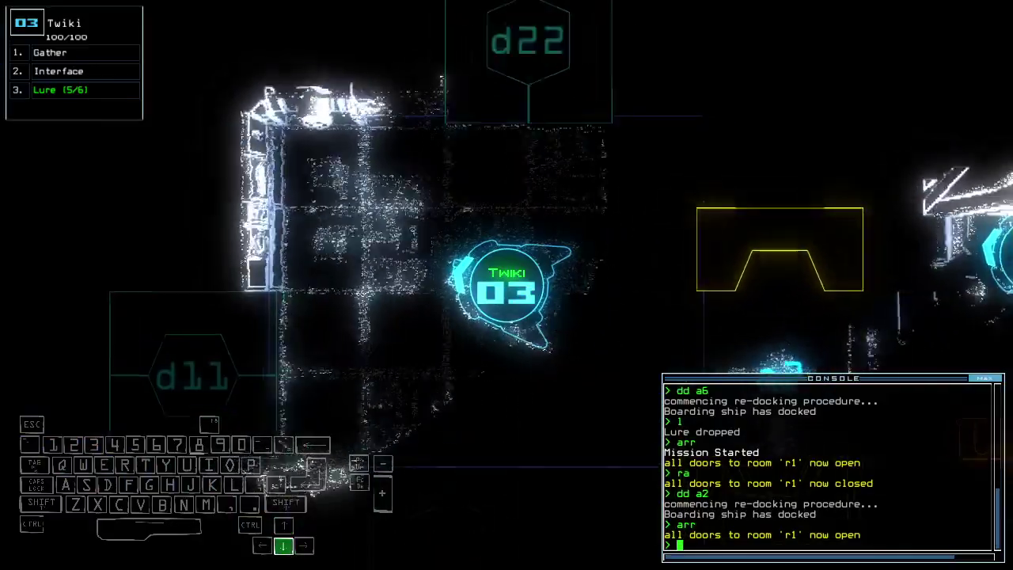
key("Down")
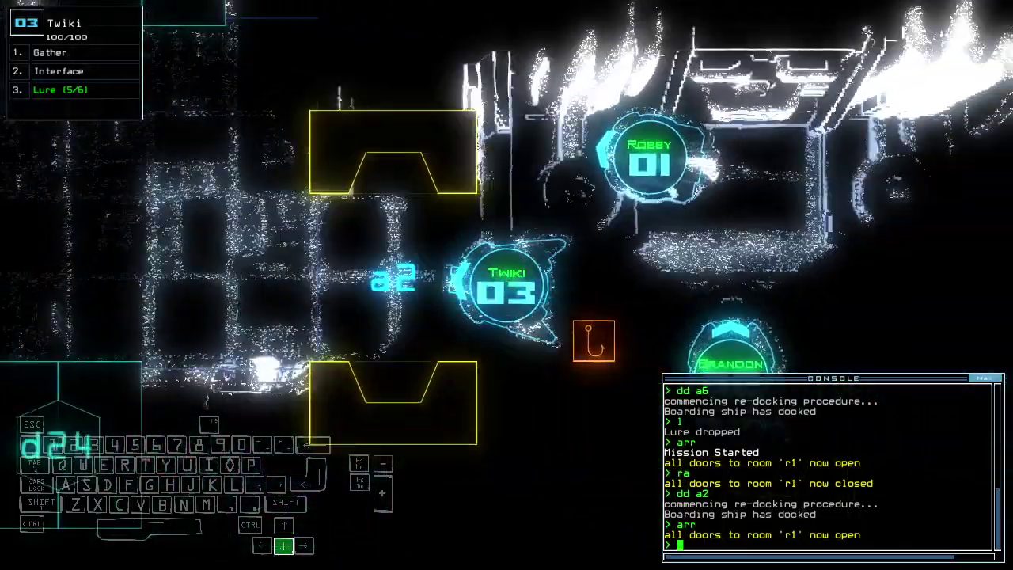
type("d")
key("Down")
type("arr")
key("Return")
key("Up")
key("Down")
type("ra")
key("Return")
type("dd a5")
Redock at airlock a5, open room r1's doors and gather scrap with Twiki
key("Return")
key("Up")
type("arr")
key("Return")
type("g")
key("Return")
key("Up")
key("Up")
key("Right")
Have Twiki gather fuel and keep moving forward
key("Up")
type("g")
key("Return")
key("Escape")
key("Escape")
key("Up")
type("p")
Back Twiki to the lure, pick it up and redock the ship at a1
key("Tab")
key("Down")
key("Down")
key("Tab")
type(";dd a1")
key("Return")
key("Down")
Gather scrap with Twiki and switch on generator 2
key("Return")
key("Up")
type("g")
key("Return")
type("g")
key("Right")
key("Return")
type("g")
key("Return")
key("Up")
key("Return")
type("l")
Drop a lure, open door d38, drive Twiki through, and pick the lure back up
key("Return")
type("d38")
key("Up")
key("Return")
key("Up")
key("Up")
type("l")
key("Return")
key("Up")
key("Left")
key("Left")
key("Up")
type("pi")
key("Tab")
key("Return")
key("Down")
key("Up")
type("d38")
key("Up")
Open door d20, turn the ship defenses off, and open door d27
key("Left")
type("d20")
key("Return")
key("d")
key("Return")
key("Return")
type("g")
Gather the remaining scrap, close the three open doors, and disable defenses via the interface
key("Return")
type("g")
key("Return")
type("g")
key("Return")
key("Up")
key("Left")
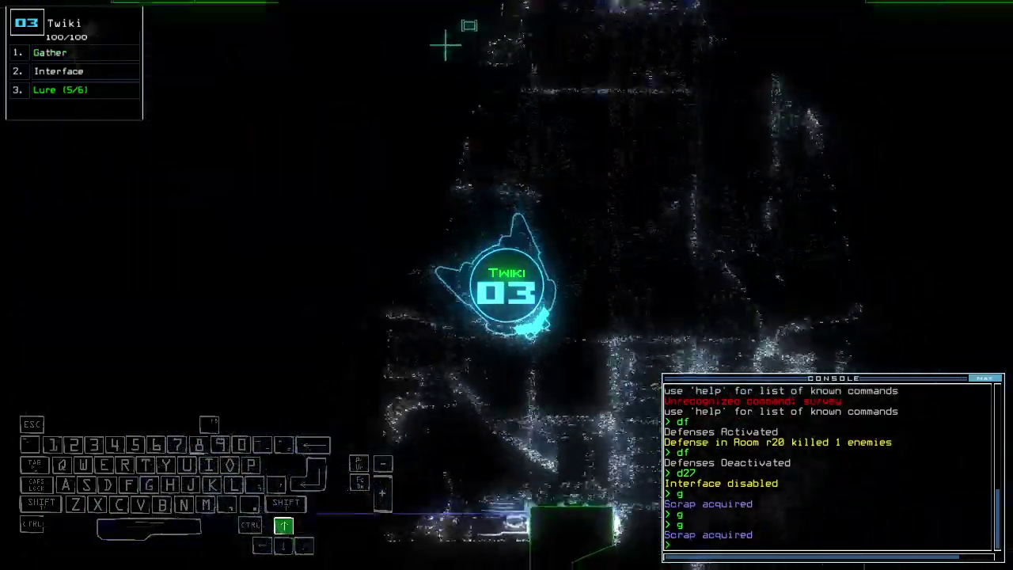
type("cccc")
key("Return")
type("dct")
key("Return")
type("df")
key("Return")
Open door d27, drive Twiki toward door d25, and close the door behind it
key("space")
key("space")
key("space")
type("27")
key("Return")
key("space")
key("Up")
key("space")
key("space")
key("Up")
key("space")
key("space")
key("Up")
type("cccc")
key("Return")
type("d25")
Open door d25, drive Twiki through the room and gather scrap
key("Return")
key("Up")
key("Left")
key("Up")
type("g")
key("Return")
key("Right")
key("Up")
key("Right")
type("d27")
Open doors d21 and d27, gather scrap and drop a lure near Twiki
key("Return")
key("Down")
type("d221")
type("d2")
type("27")
key("Return")
key("Up")
type("g")
key("Return")
type("l")
key("Return")
type("d28")
Open door d28, drop another lure, and toggle door d13 twice
key("Return")
key("Up")
key("Up")
type("g")
key("Return")
key("space")
key("space")
type("g")
key("BackSpace")
key("space")
key("space")
type("l")
key("Return")
type("d13")
key("Return")
type("d13")
key("Return")
scroll(520, 199, "down", 3)
scroll(519, 200, "up", 3)
type("pi")
Pick up the lure, close all open doors and turn the ship defenses off
key("Return")
type("cccc")
key("Return")
type("f")
key("Return")
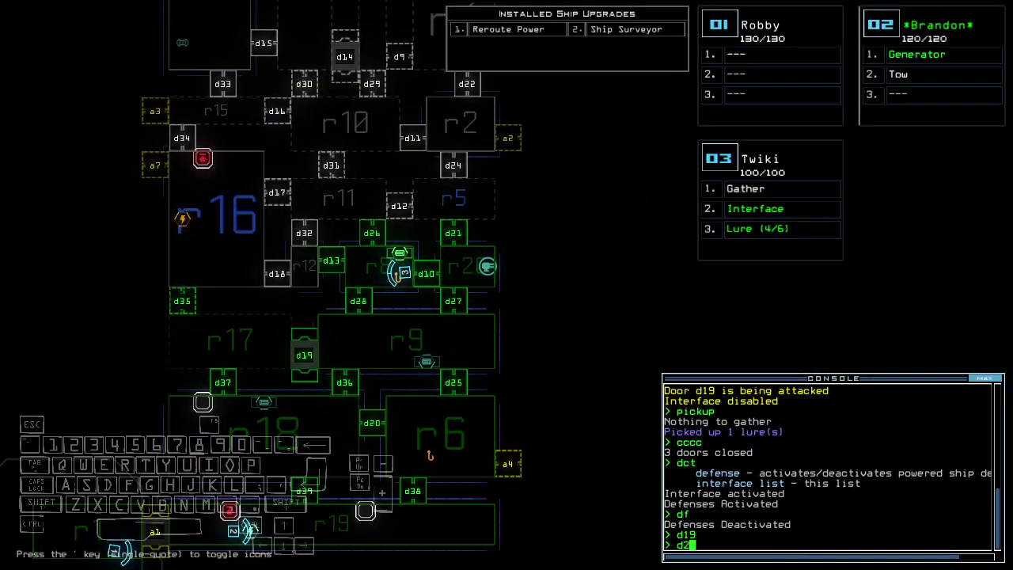
key("3")
key("Escape")
key("3")
type("7")
Open door d27 and watch room r20's defenses kill 20 enemies
key("Return")
key("Up")
key("Down")
key("space")
key("space")
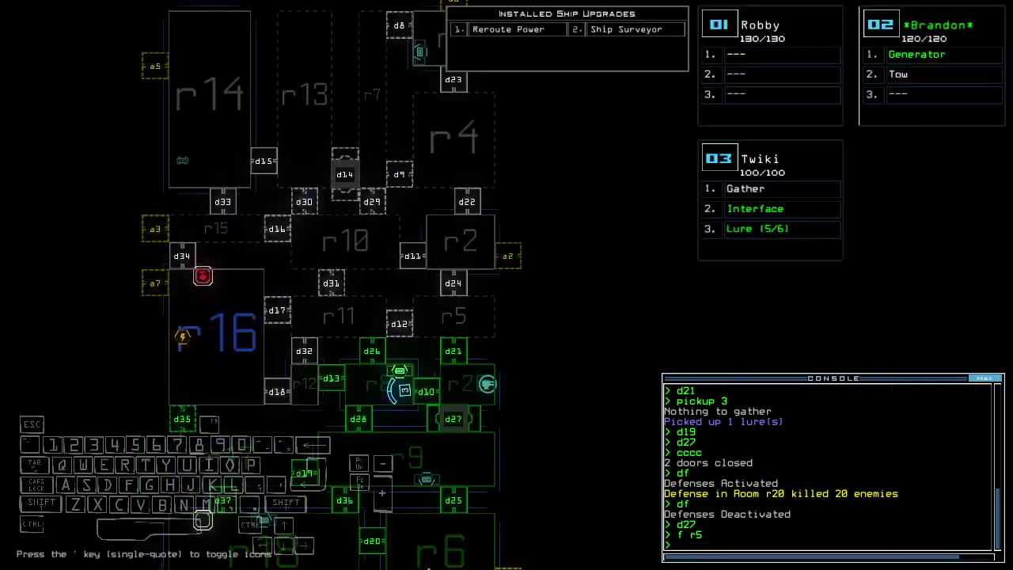
key("space")
type("l")
Drop a lure, open door d26 and gather more scrap with Twiki
key("Return")
type("d26")
key("Return")
key("Up")
type("g")
key("Return")
key("Down")
key("Right")
key("Down")
key("space")
key("space")
type("pickup")
Pick up the lure, open door d28, drop two lures, then open door d19
key("Return")
type("d28")
key("Return")
type("l")
key("Return")
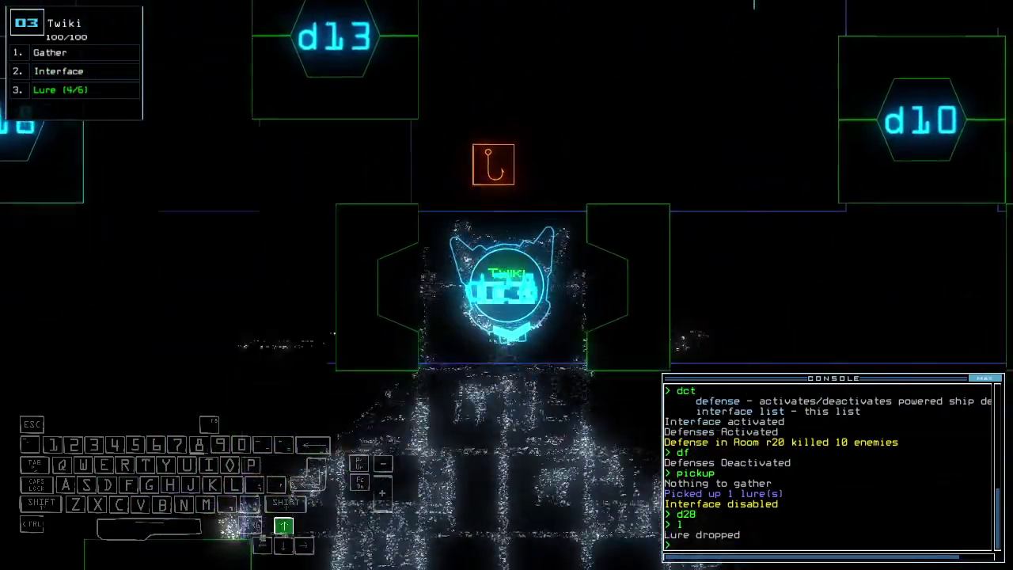
type("l")
key("Return")
type("9")
key("Return")
type("pi")
Pick up a lure, open door d25, retrieve another lure, and drive Twiki toward d25
key("Tab")
key("Return")
type("d25")
key("Return")
key("Tab")
key("Return")
key("Up")
type("7")
Open door d27, drive Twiki through d21 toward d24 and back, then close both doors
key("Return")
key("Up")
key("Up")
key("Tab")
key("Tab")
key("Left")
key("Down")
type("cccc")
key("Return")
type("10")
Open door d10, pick up a lure, open door d13, and drop a lure
key("Return")
key("Left")
type("pickup")
key("Return")
key("Up")
type("d13")
key("Return")
key("space")
type("1")
key("Return")
Pick up the lure, close the two open doors, and reopen door d13
key("space")
key("Down")
key("space")
type("pickup")
key("Return")
type("cccc")
key("Return")
key("space")
type("reroute r")
key("Down")
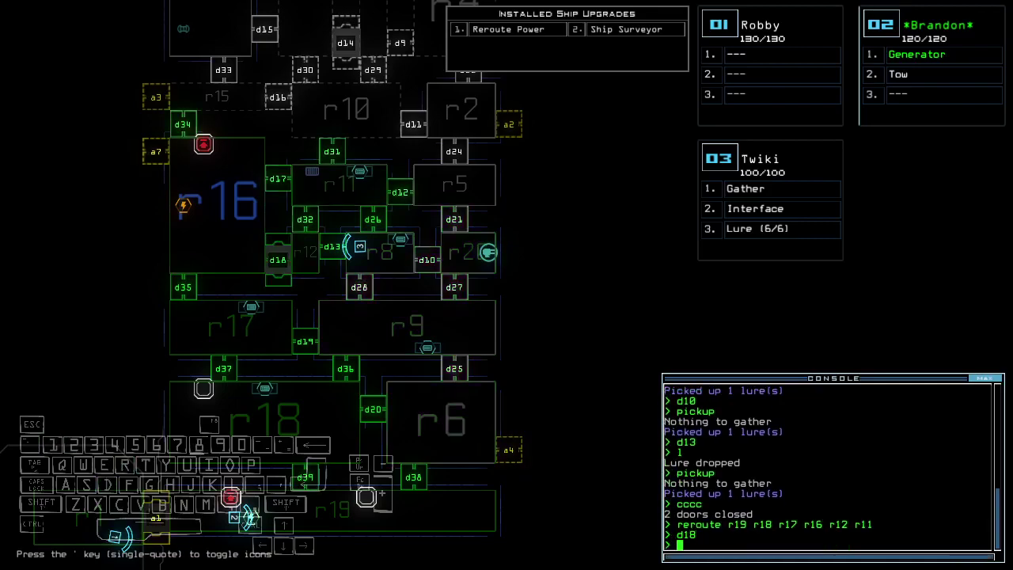
key("space")
type("d13")
key("Return")
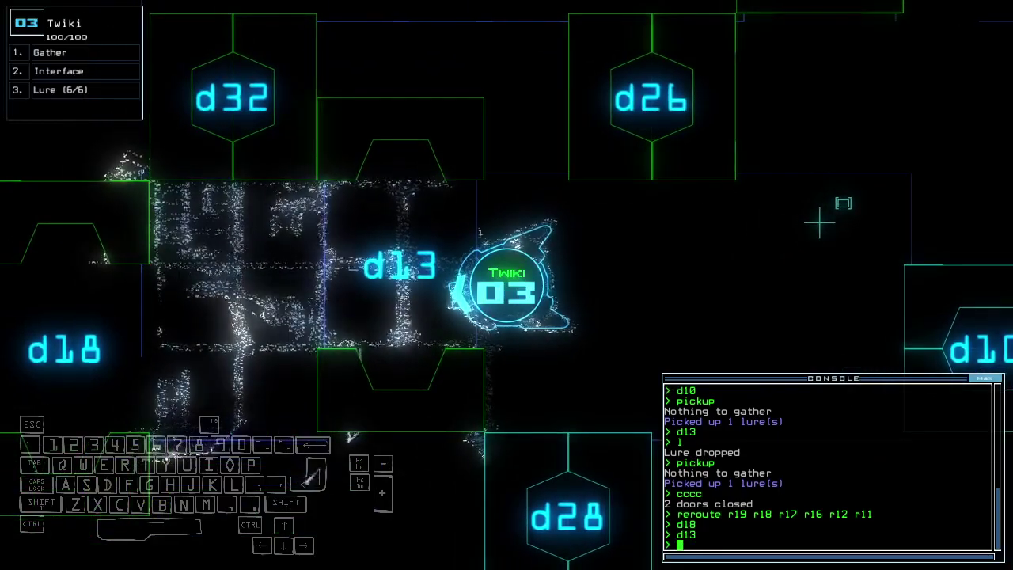
key("space")
key("space")
type("reroute r19 +r9")
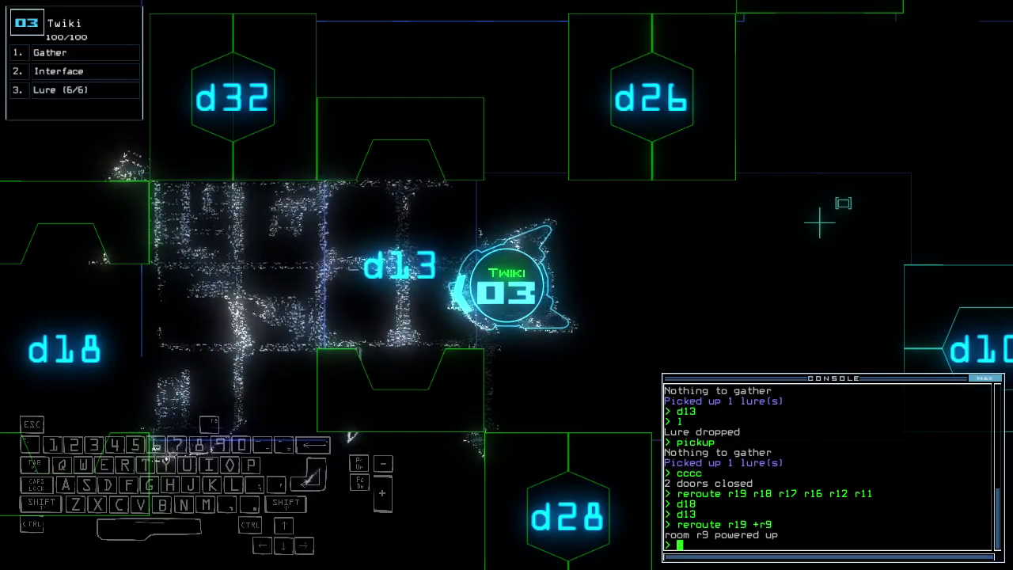
type("cccc")
Close the nearby doors, toggle door d28, and open door d19
key("Return")
type("d28")
key("Return")
key("Up")
type("cccc")
key("Return")
type("d19")
key("Return")
Steer the drone to the next door, drop a lure, and open door d35
key("Right")
key("Up")
key("Right")
type("l")
key("Return")
type("d35")
key("Return")
Drive the drone left through the room beyond d35, then back it up
key("Up")
key("Left")
key("Up")
key("Left")
key("space")
key("space")
key("Up")
key("Left")
key("Up")
key("Down")
key("Down")
type("cc")
Close nearby doors, send drone 2 toward r1, and open every door into r1
key("Return")
type("back 2")
key("Return")
type("dd")
type(" a")
type("2")
key("Return")
type("arr")
key("Return")
type("generator")
Activate the generator and check for powered defense turrets
key("Return")
key("space")
key("space")
type("dct")
key("Return")
type("df")
key("Return")
key("space")
key("space")
Drop lures and open doors d34 and d16
key("Up")
key("Up")
key("Up")
key("Return")
type("d34")
key("Return")
key("space")
key("space")
type("l")
key("Return")
type("d16")
key("Return")
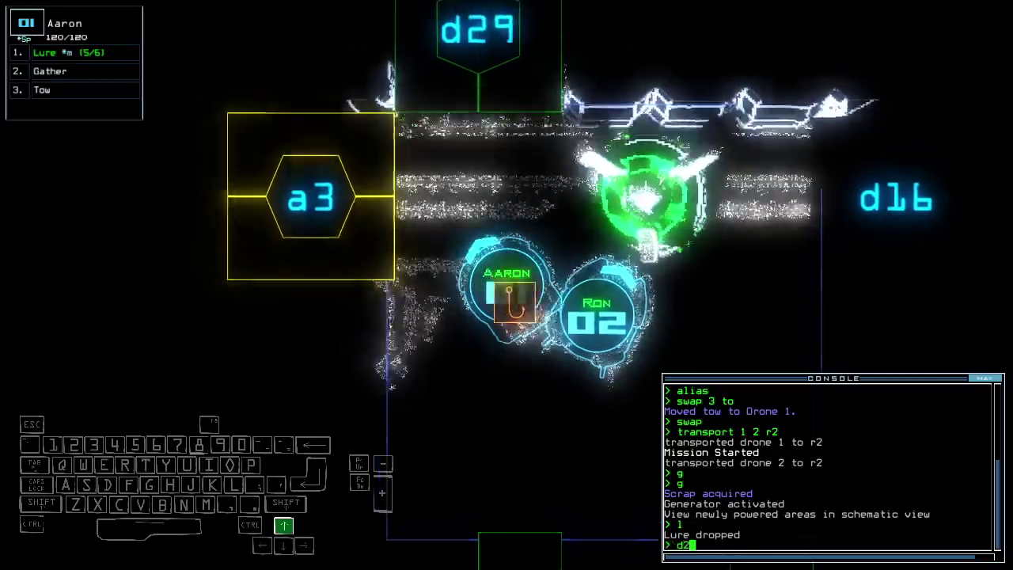
type("d29")
Drop a lure, drive drone 1 through door d29, and collect scrap
key("Return")
key("Up")
key("Up")
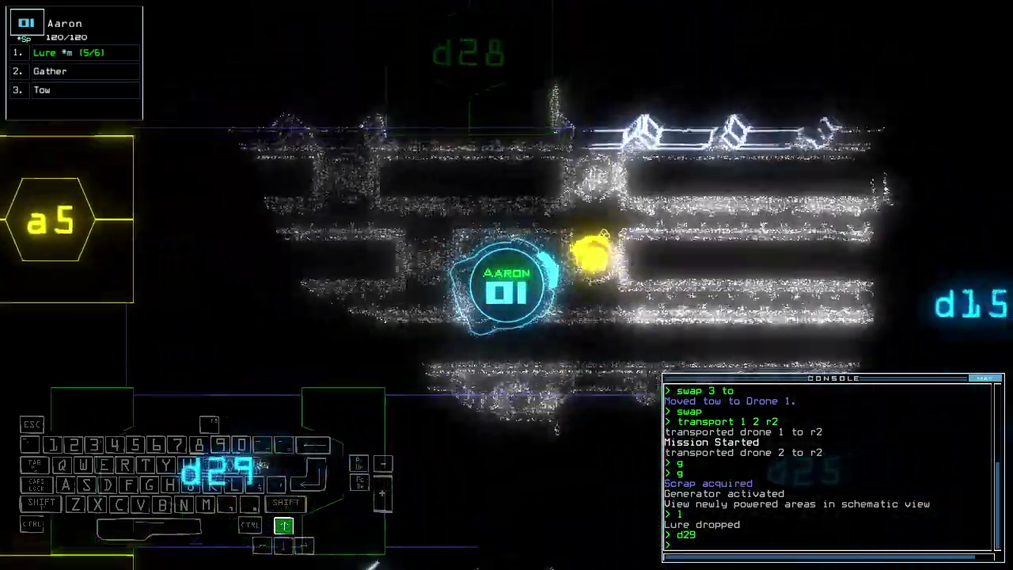
type("g")
key("Return")
type("l")
key("Return")
type("d28 d")
Open door d28, drive drone 1 through it, and collect more scrap
key("Return")
key("space")
key("space")
type("d18")
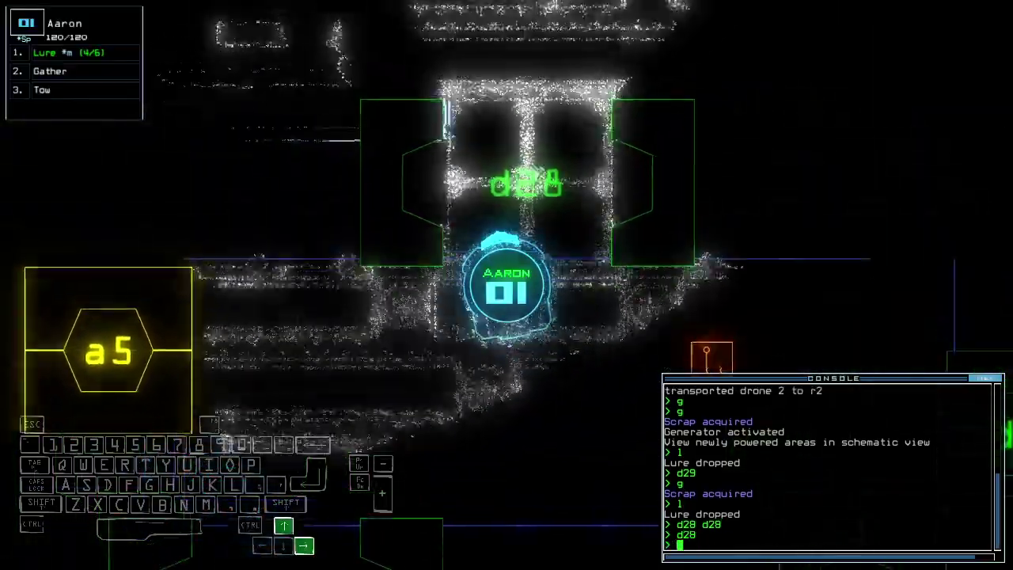
key("Up")
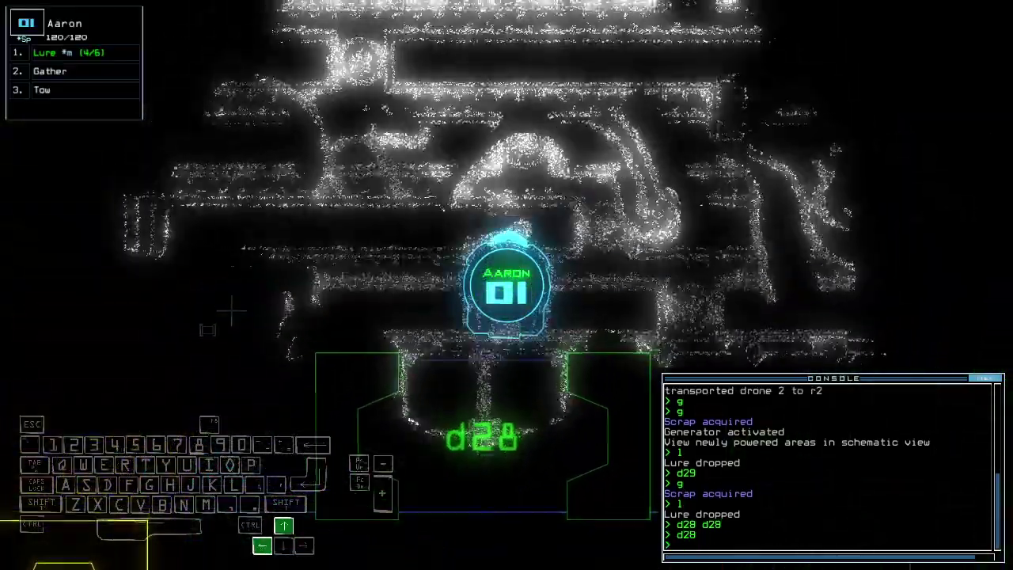
key("Up")
key("Left")
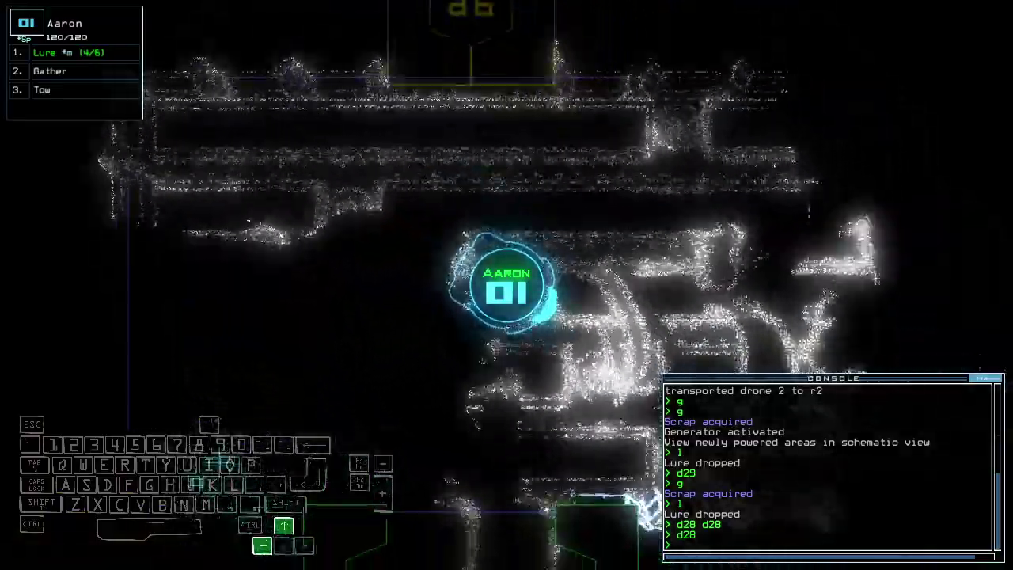
key("Up")
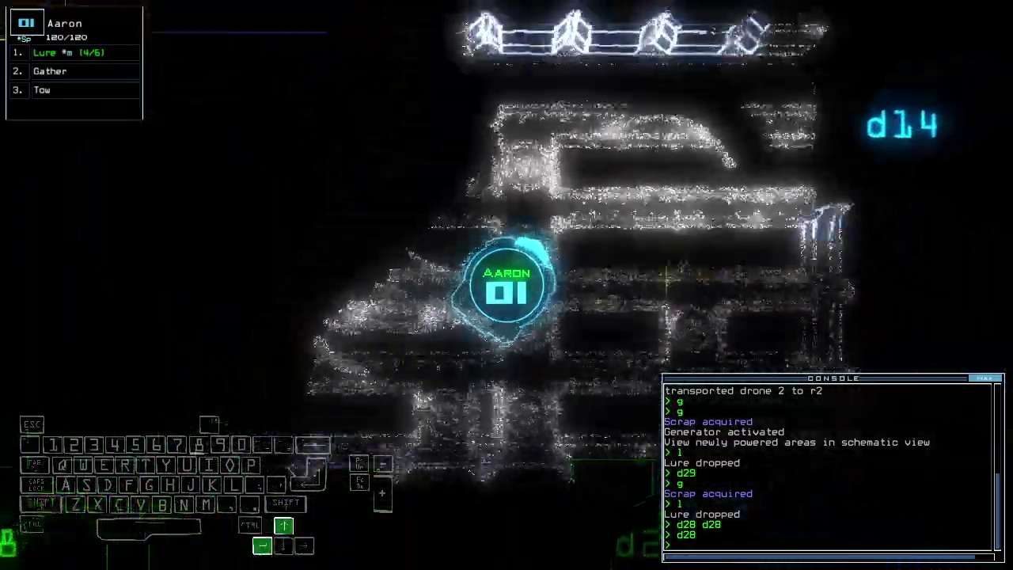
key("Up")
key("Right")
key("Return")
key("Up")
key("Up")
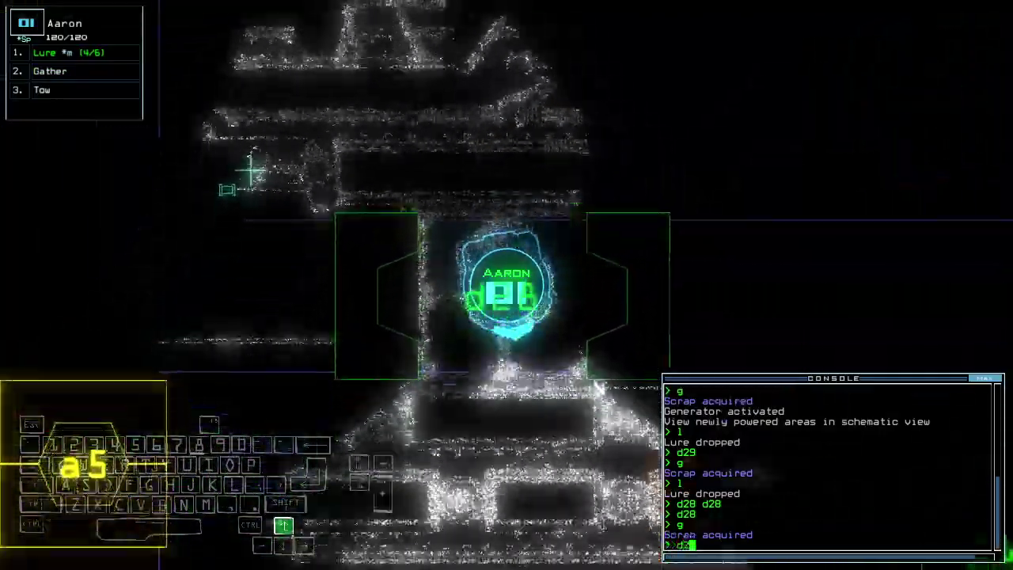
type("d28")
Toggle door d28, open doors d15 and d11, close nearby doors, and open d23
key("Return")
type("5")
key("Return")
key("Return")
key("Return")
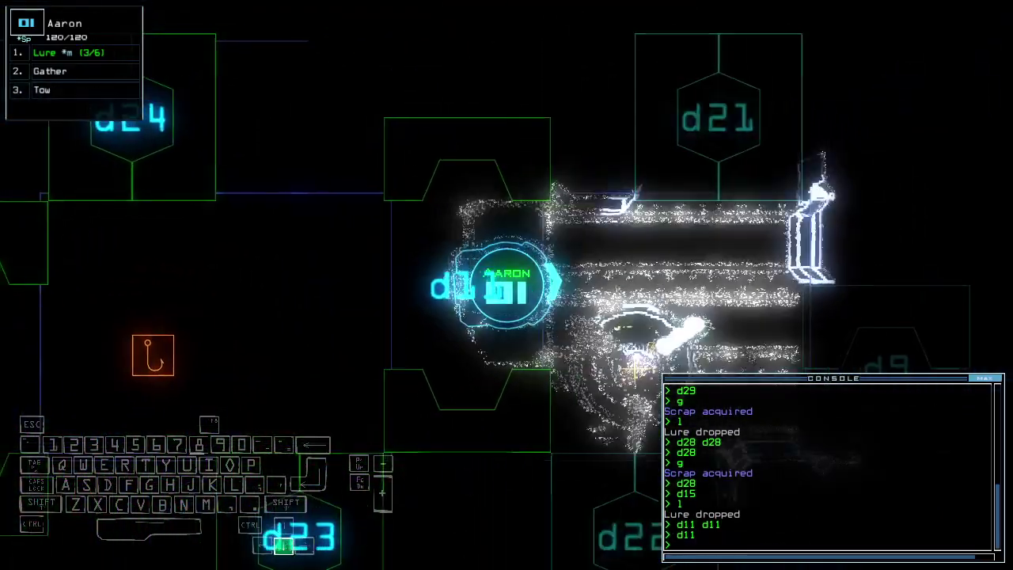
type("cccc")
key("Return")
type("d")
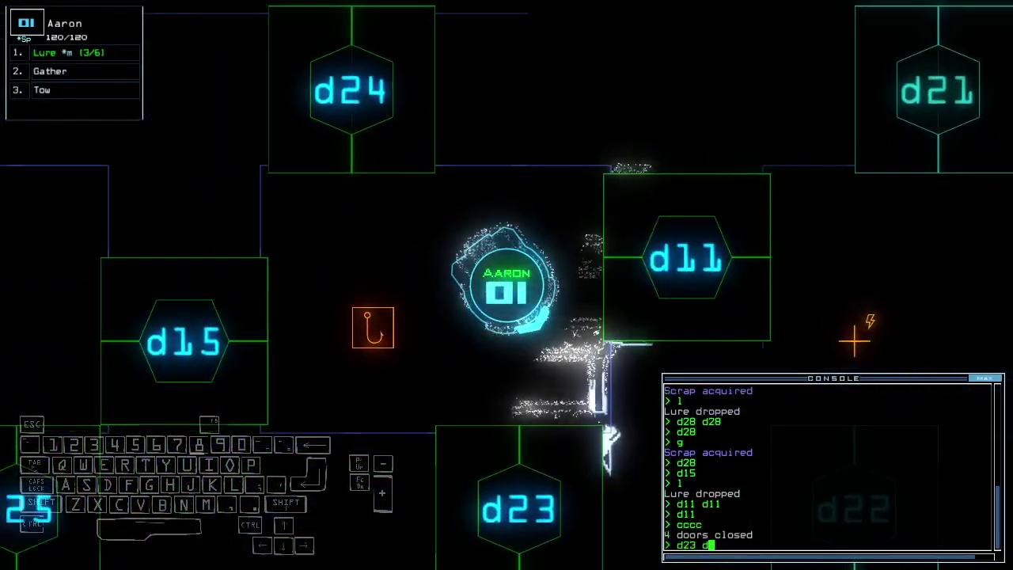
type("23")
key("Return")
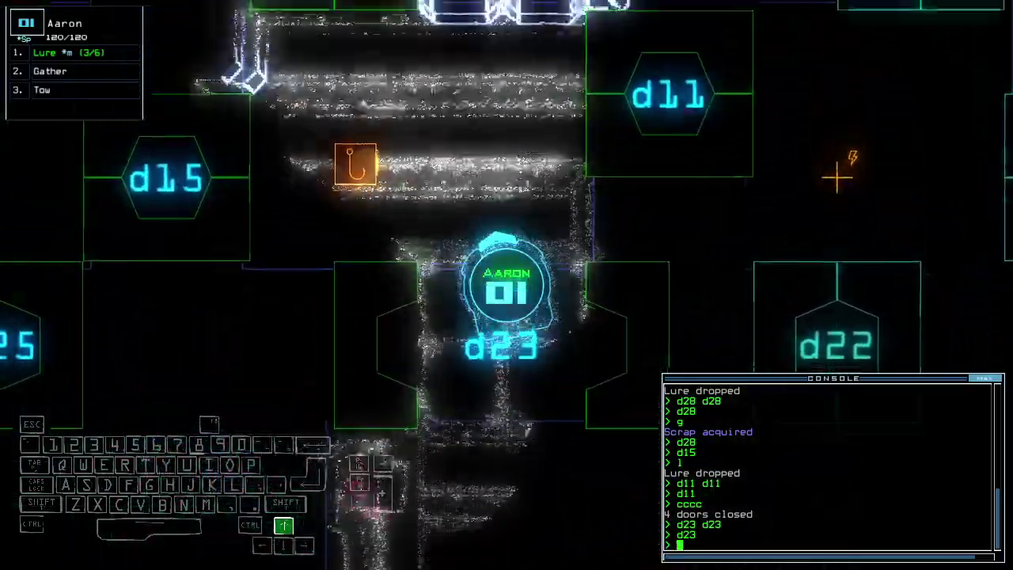
type("pickup")
Pick up the dropped lure and toggle door d15
key("Return")
type("d15")
key("Return")
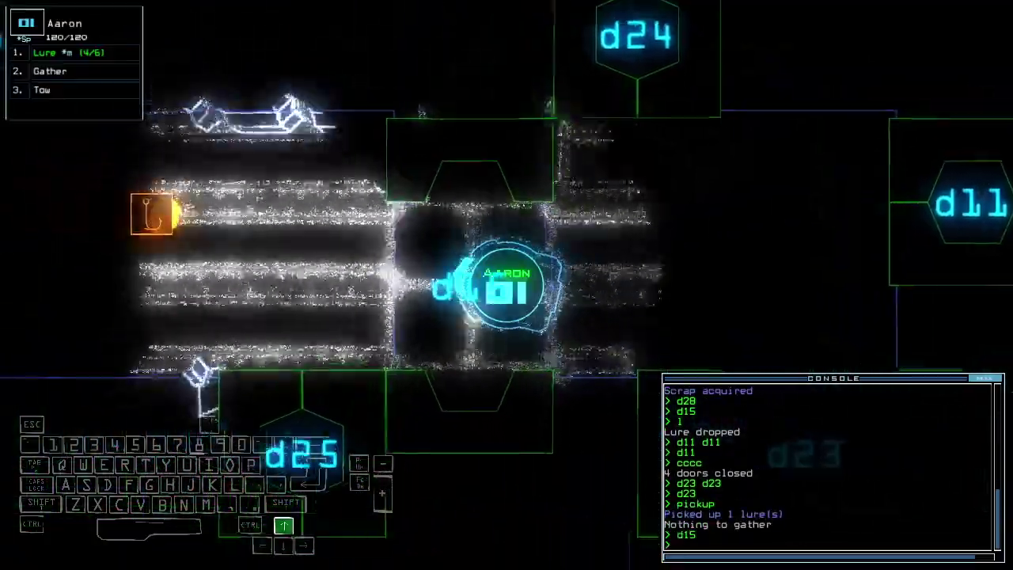
type("d26")
key("Return")
type("5")
key("Return")
type("d25")
key("Return")
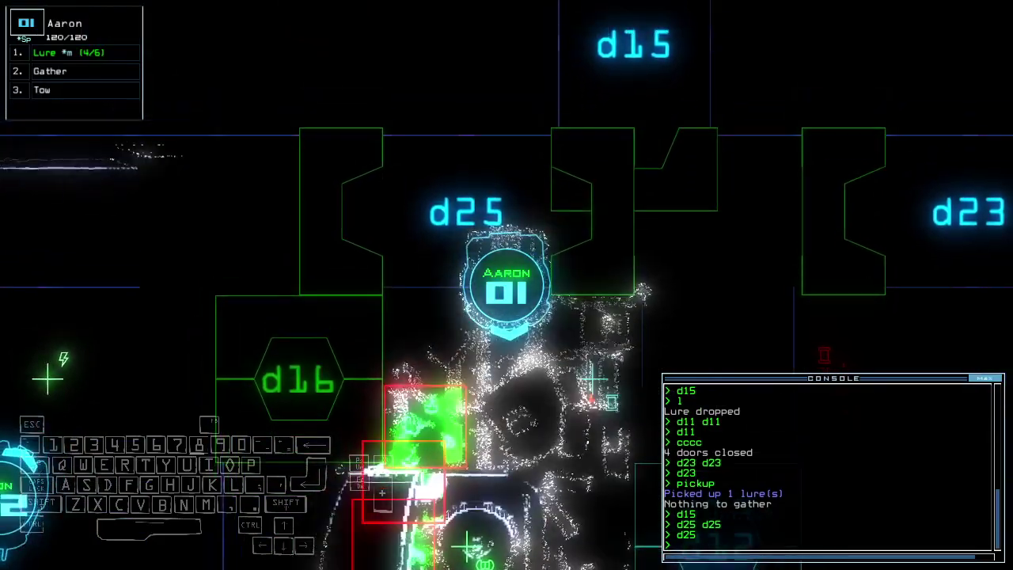
key("Tab")
key("Tab")
key("Tab")
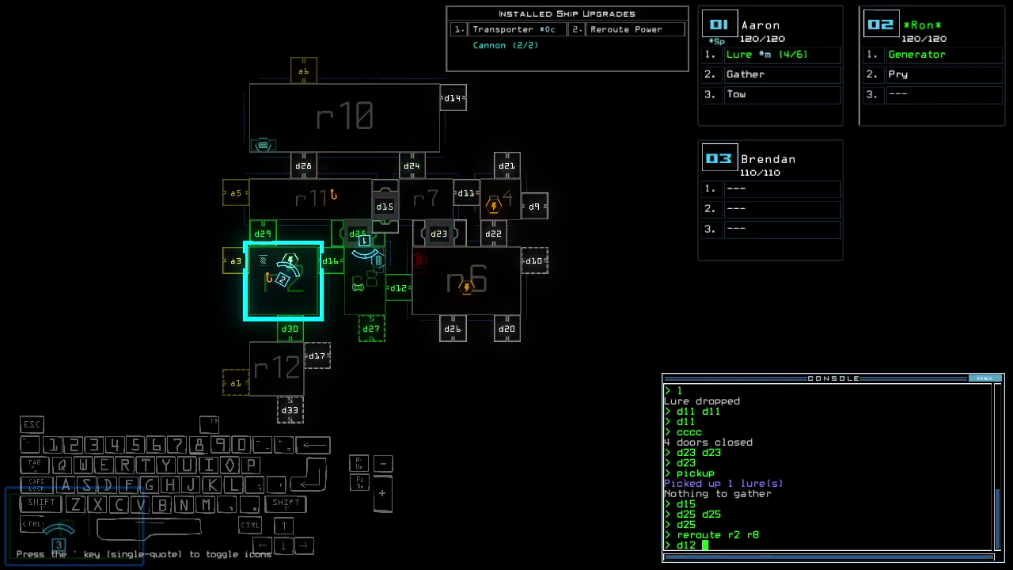
Drive drone 2 alongside drone 1
key("2")
type("s")
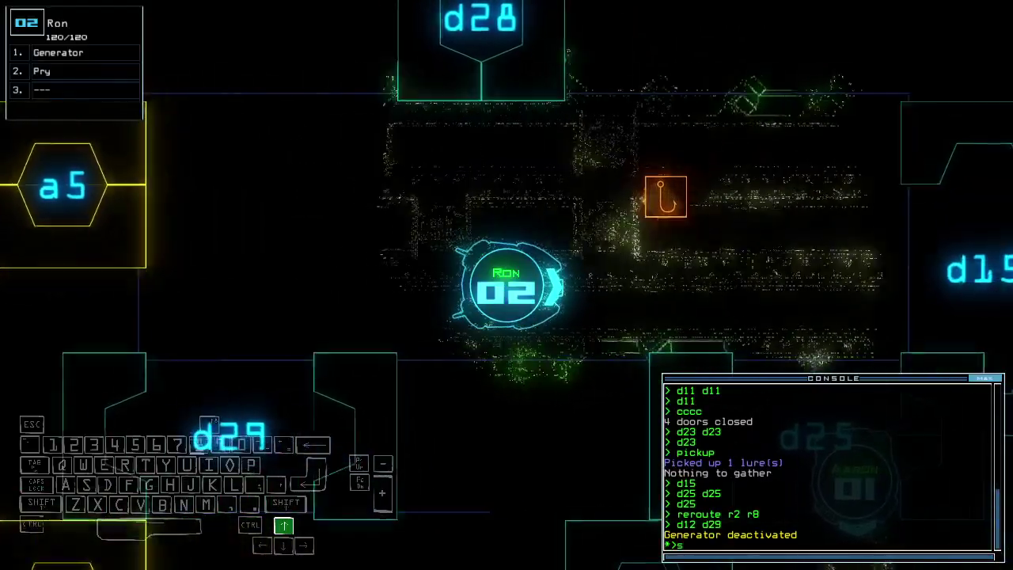
key("Up")
type("wap ga")
key("Return")
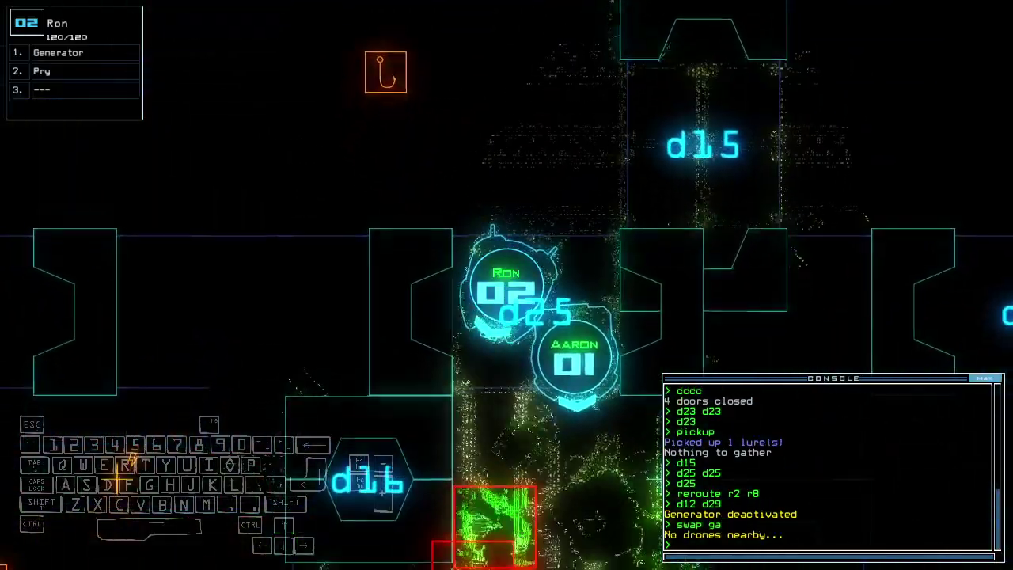
type("swap")
type("g")
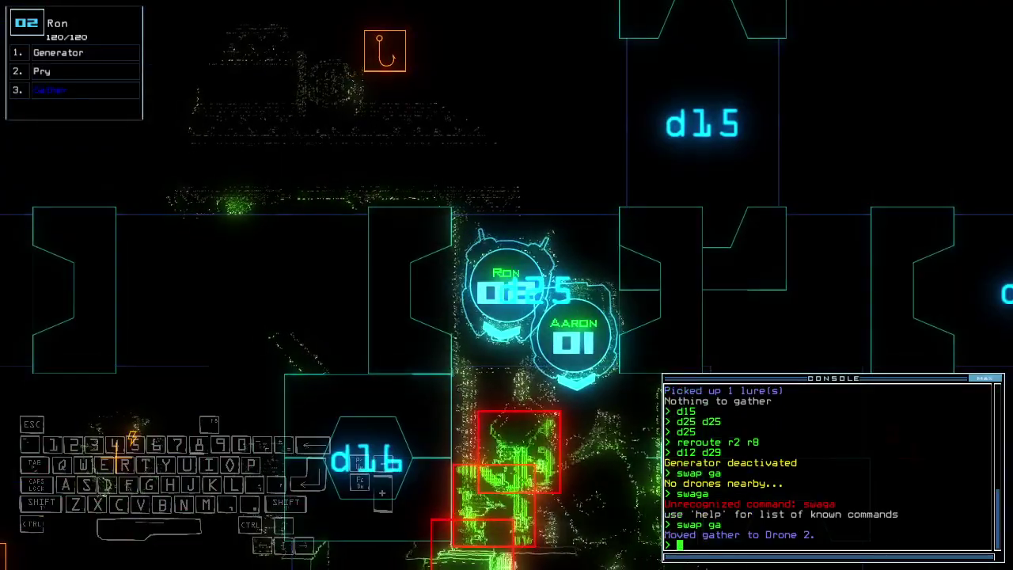
key("Up")
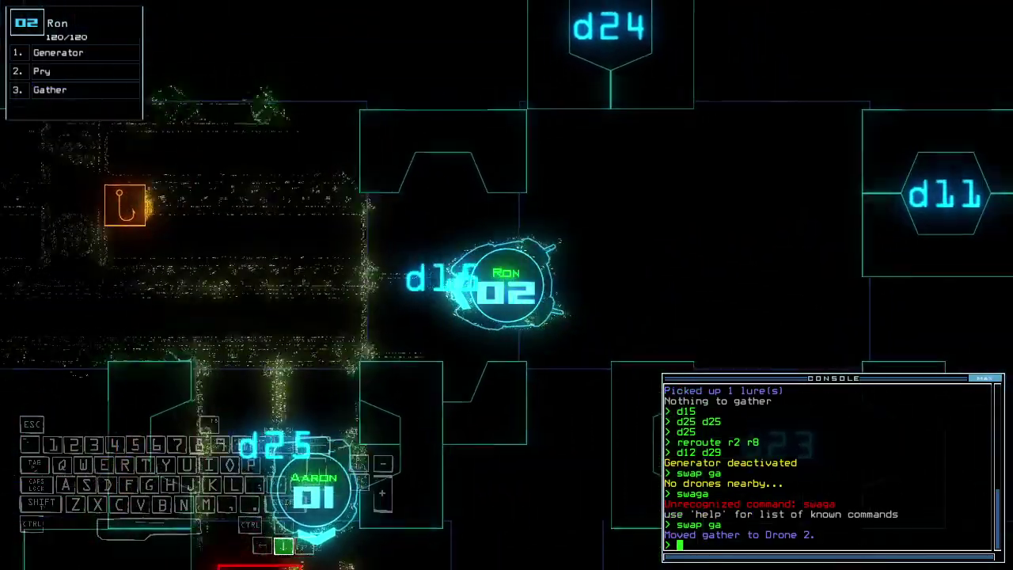
key("Down")
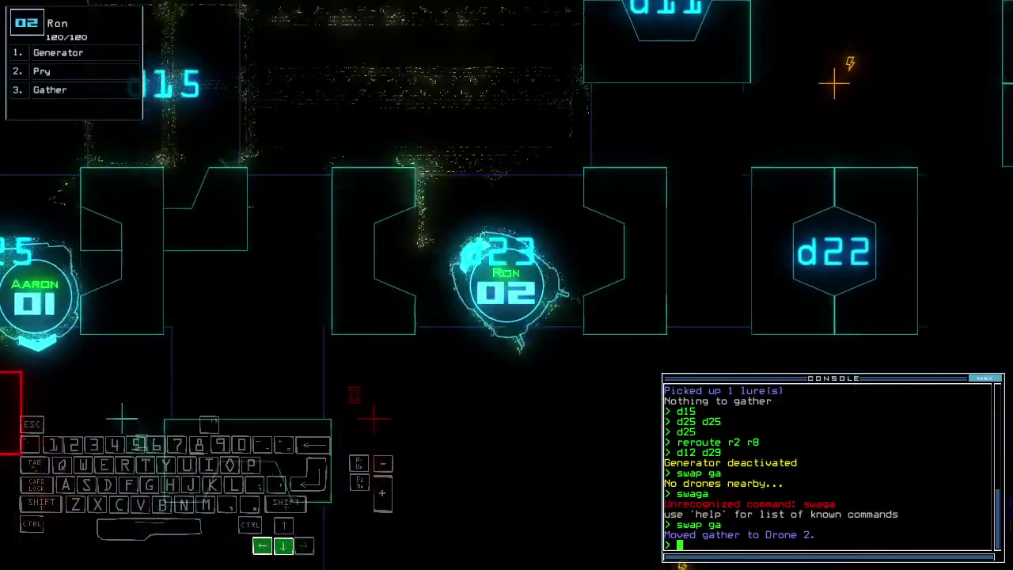
key("Down")
key("Up")
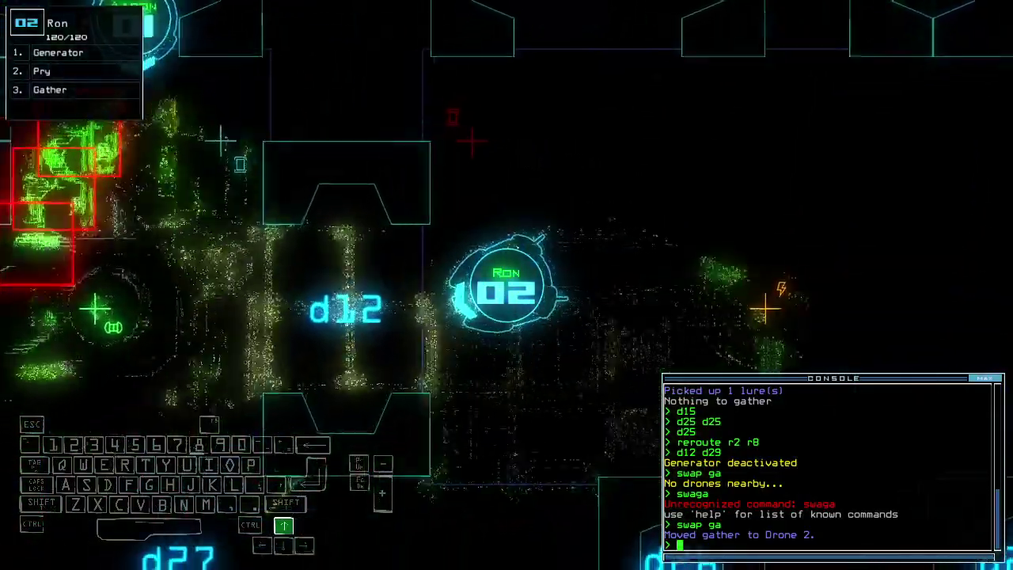
key("Up")
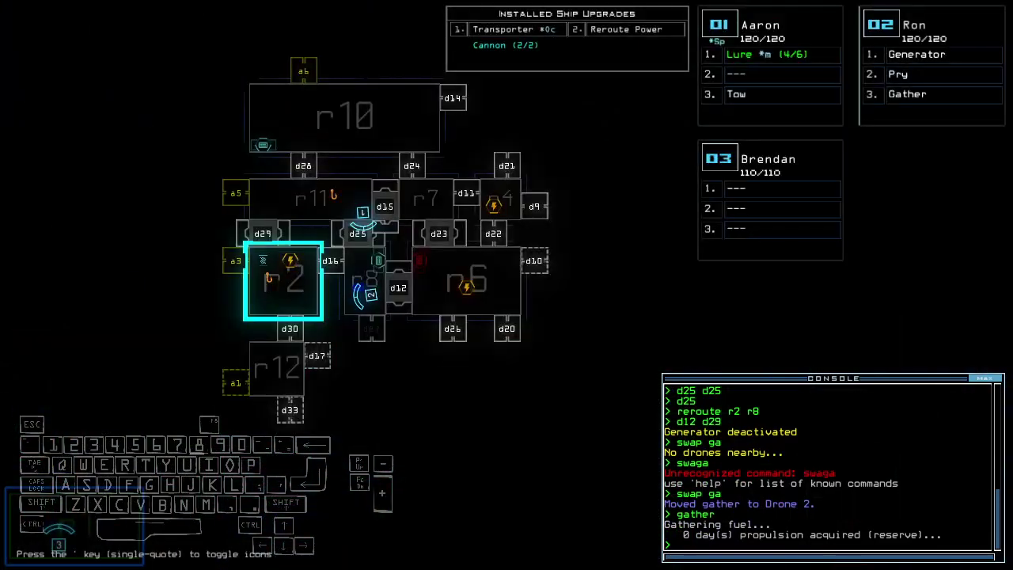
Position drone 2 and hand the gather ability to drone 1
key("2")
key("Down")
key("Left")
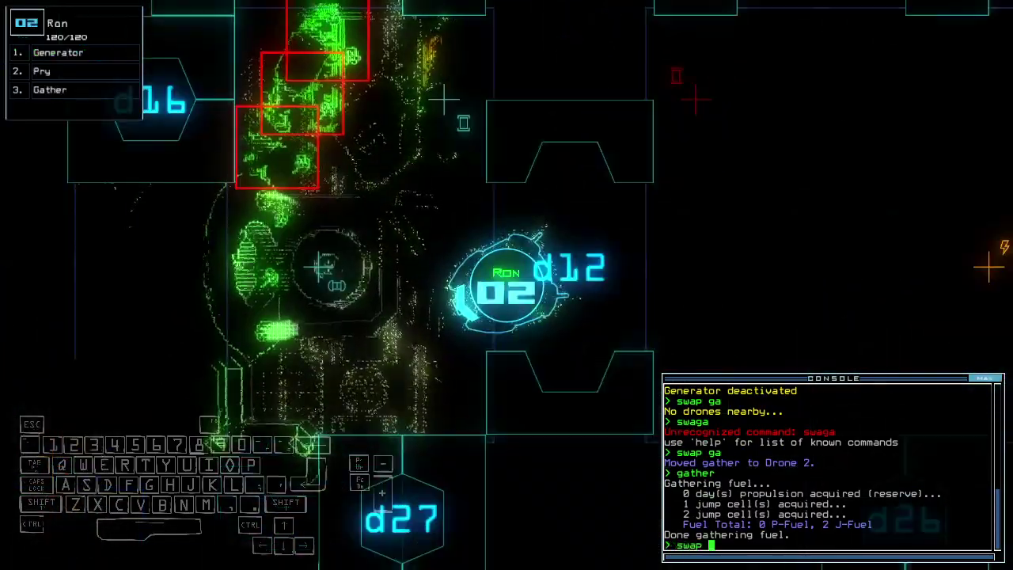
type("ga")
key("Return")
key("Down")
Activate the generator, pick up a lure, close nearby doors, and drop a lure
key("1")
key("space")
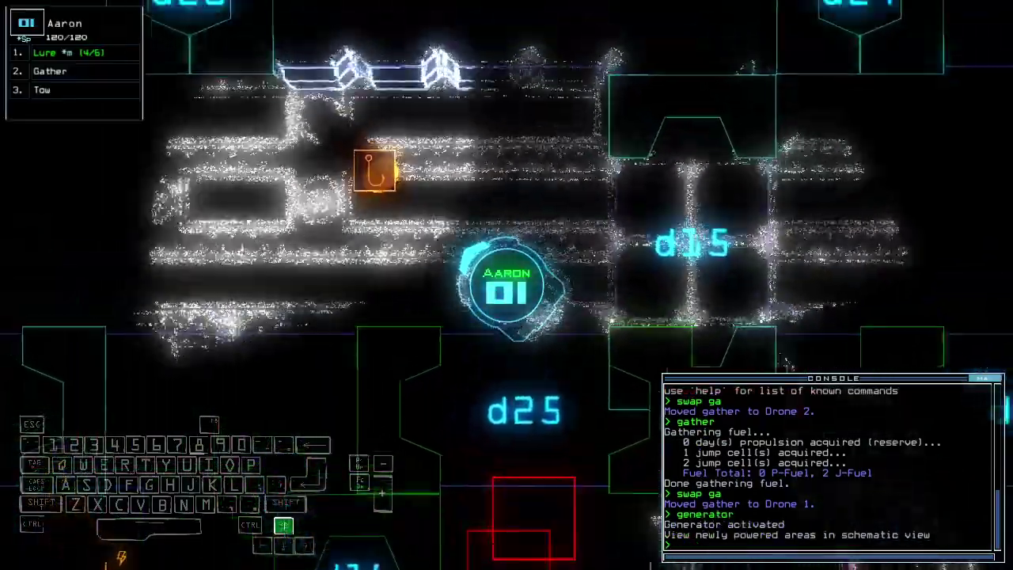
type("pickup")
key("Return")
key("Up")
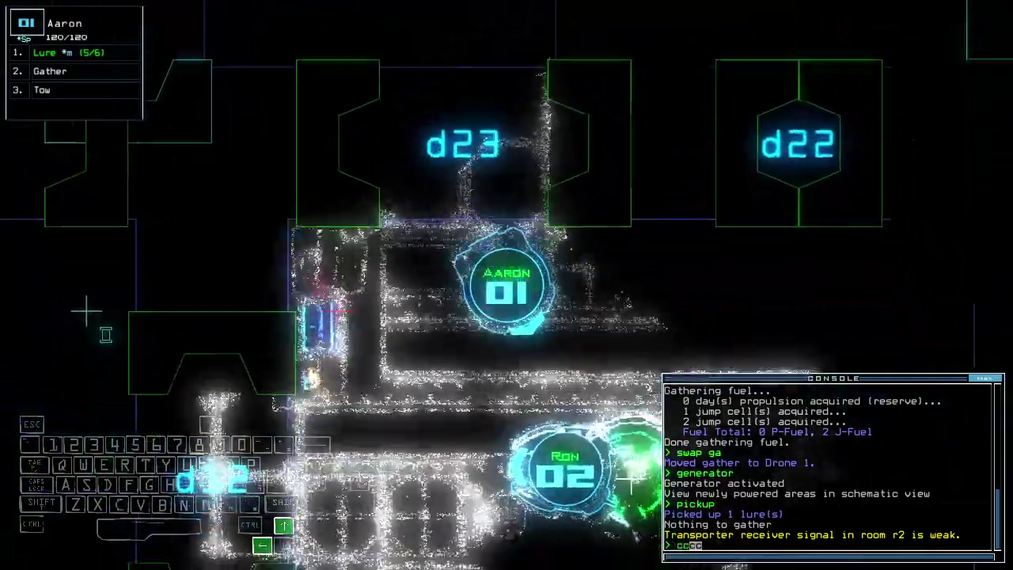
key("Return")
type("l")
key("Return")
key("space")
Open door d10, resubmitting the door command
key("space")
type("d10")
key("Return")
key("space")
key("space")
type("d10")
key("Return")
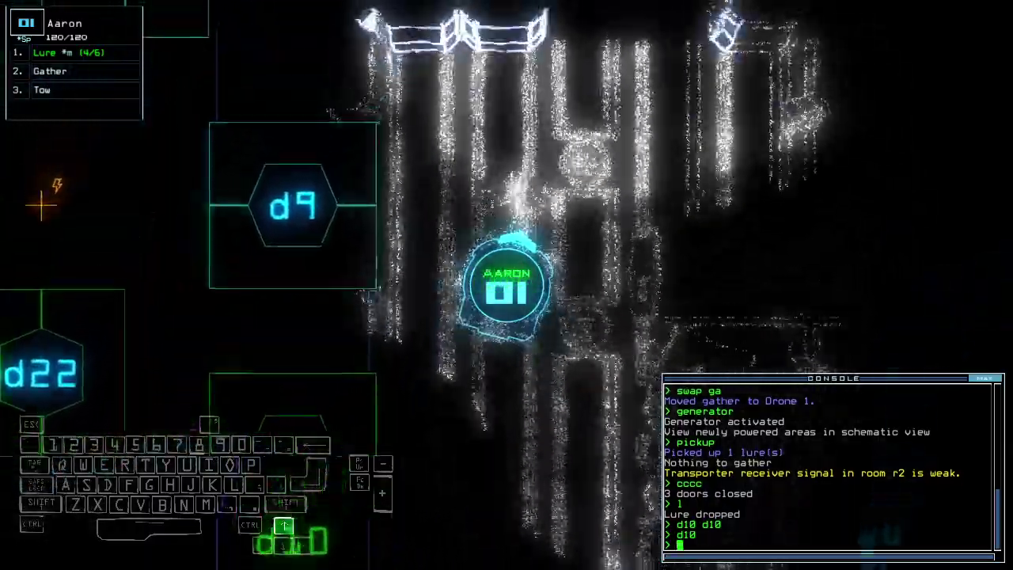
Reposition drones 1 and 2, switching between their cameras
key("Down")
key("Right")
key("Up")
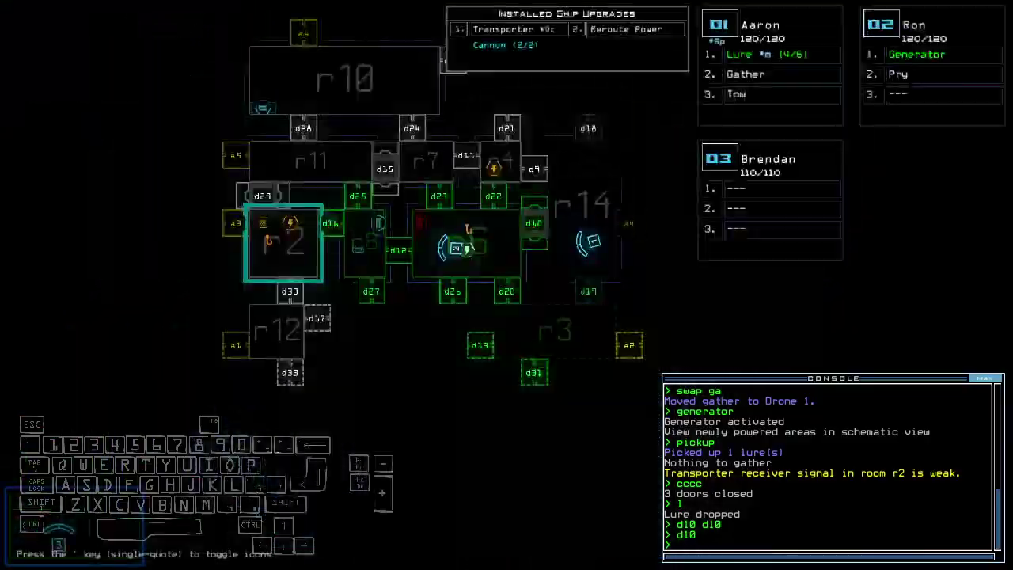
key("Tab")
key("Up")
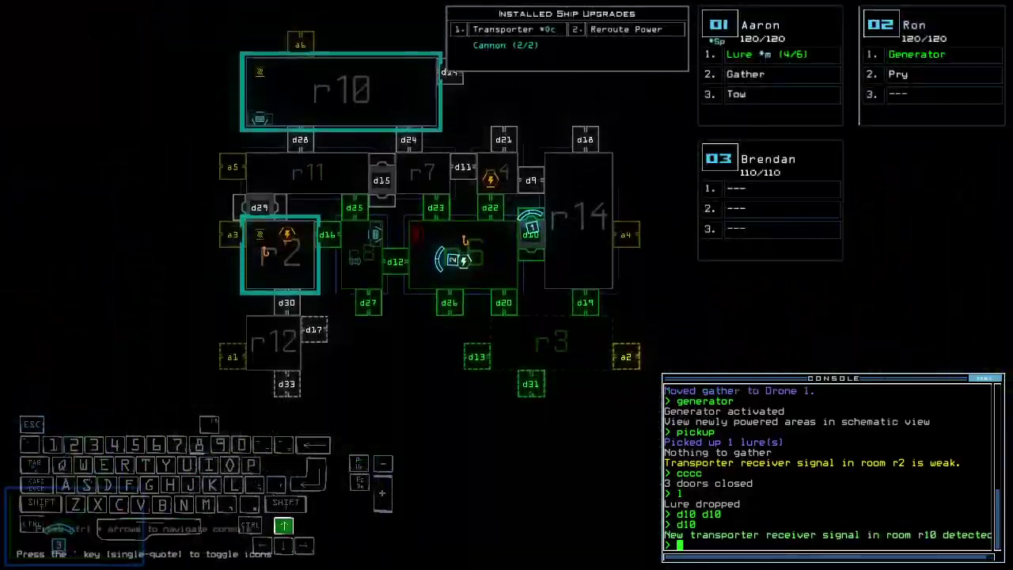
key("2")
key("Down")
key("Down")
key("Up")
key("2")
key("2")
key("Up")
type("generator")
Restart the generator and drive drone 1 to door d20, opening it
key("Return")
key("1")
key("Down")
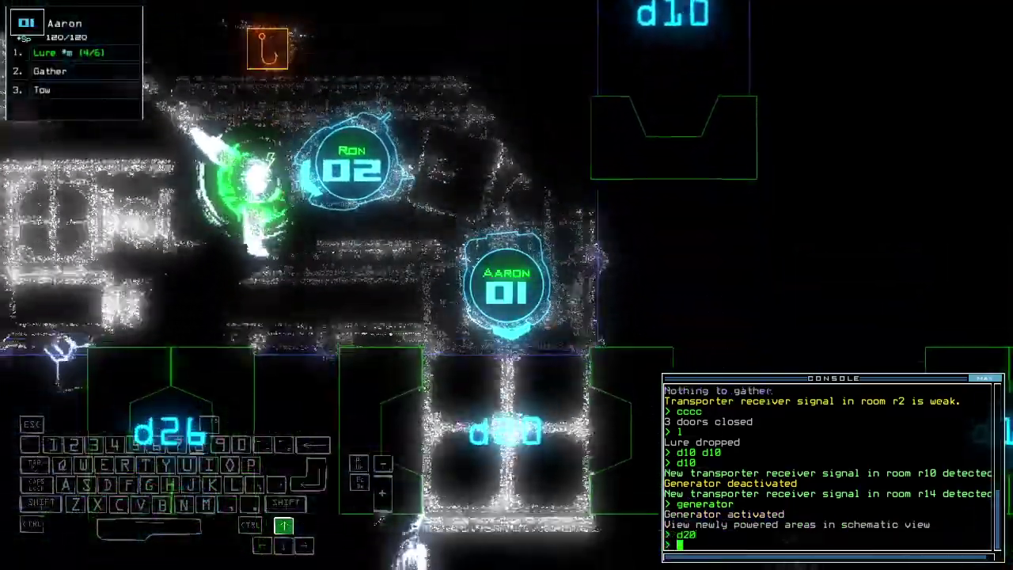
type("d20")
key("Down")
key("Right")
key("Return")
Drop a lure, open door d31, and drive the drone toward it
key("Down")
type("1 d31")
key("Return")
key("space")
key("space")
key("Down")
type("d31")
Close nearby doors, open door d13, and back drone 1 through it to grab a lure
key("Return")
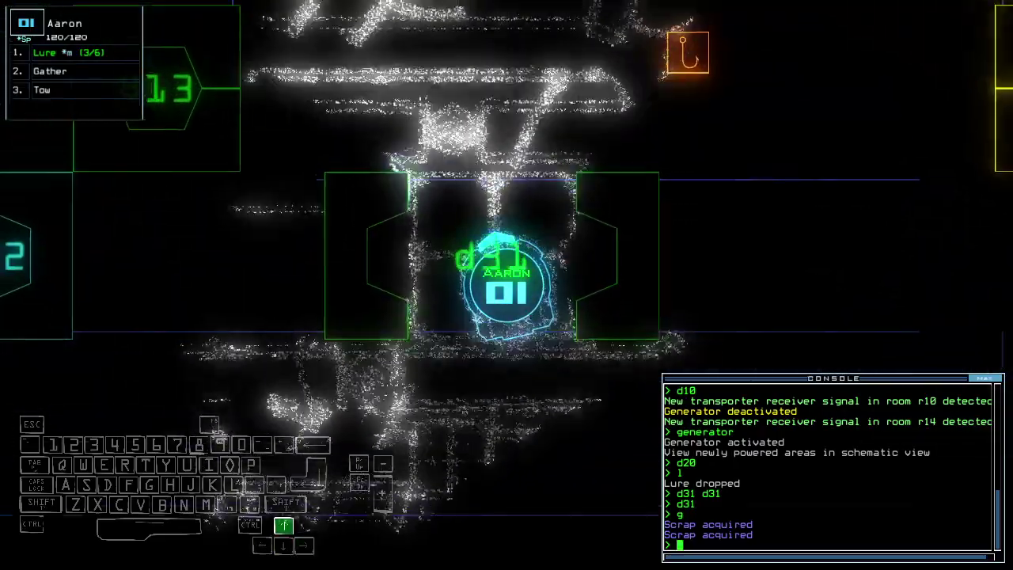
type("cccc")
key("Return")
key("d")
key("Escape")
key("Tab")
key("Tab")
type("d13")
key("Return")
type("d13")
key("Return")
key("Up")
key("Down")
type("pickup")
key("Return")
Open doors d19 and d10 and drive drone 1 forward to pick up a second lure
key("Tab")
key("Tab")
type("d19")
key("Return")
key("Tab")
key("Tab")
type("cccc")
key("Return")
key("Up")
type("d10")
key("Return")
key("Up")
type("pickup")
key("Return")
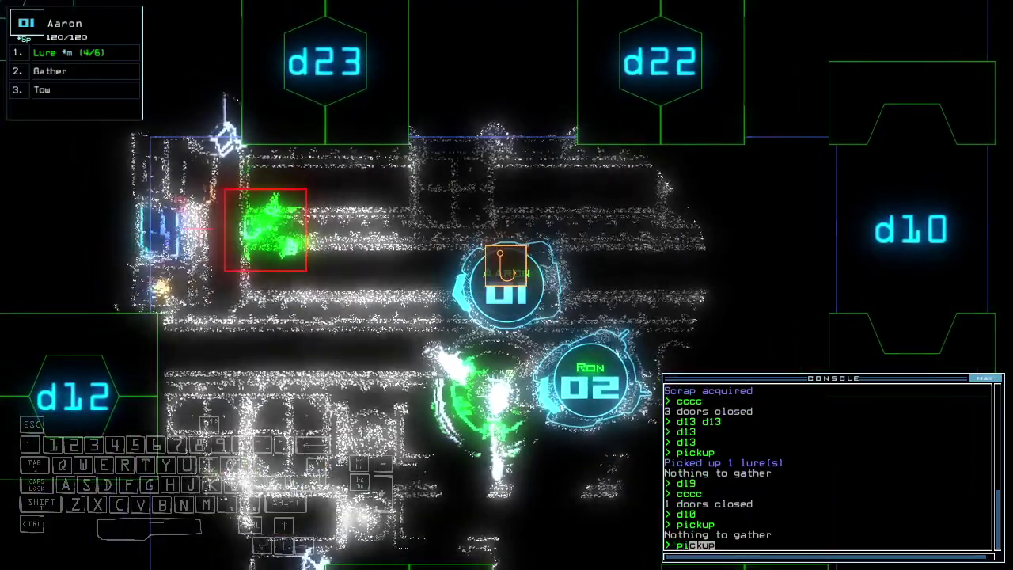
key("Return")
key("Tab")
key("Tab")
key("Tab")
key("Tab")
Drive drone 1 up through door d21 and collect the scrap there
key("Up")
key("Up")
key("Up")
type("ge1")
key("Tab")
key("Tab")
key("Up")
key("Up")
key("Up")
key("Up")
key("Up")
key("Tab")
key("Tab")
key("Up")
key("Up")
key("Up")
key("Right")
key("Up")
key("Right")
key("Right")
key("Up")
type("g")
key("Return")
Close the nearby door, open d26, enter the r8 reroute, and open d22
key("space")
key("space")
key("Up")
key("Up")
type("cccc")
key("Return")
key("space")
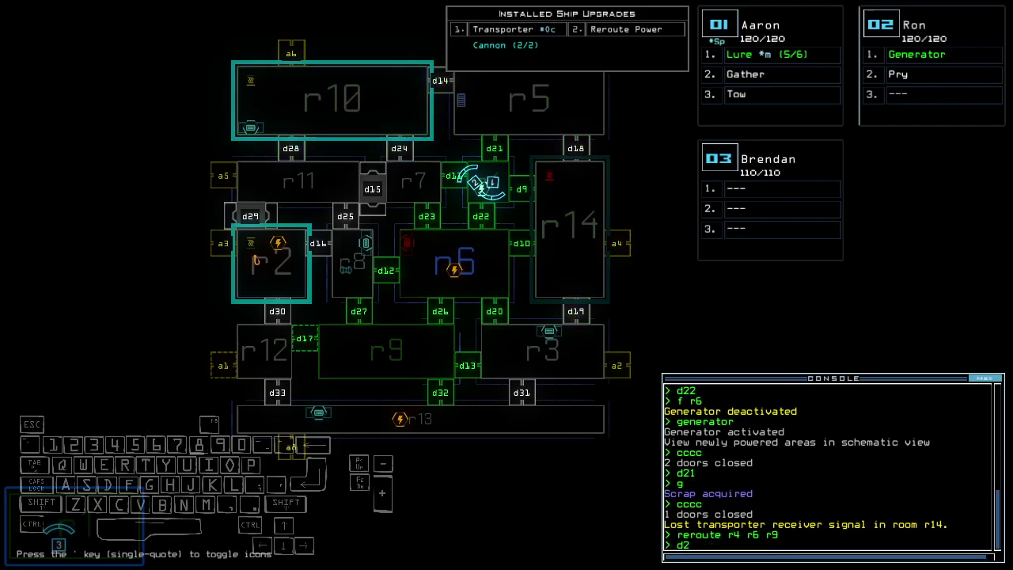
type("6")
key("Return")
type("8")
key("Return")
key("space")
type("d22")
key("Return")
Close nearby doors, open door d11, and drive drone 1 onward
left_click(507, 103)
type("cccc")
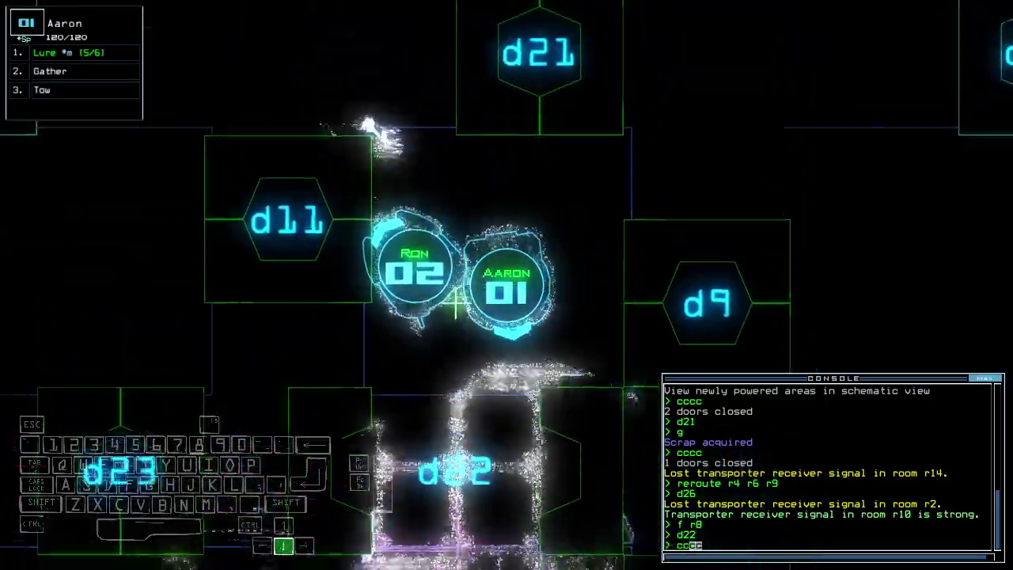
key("Return")
type("d11")
key("Return")
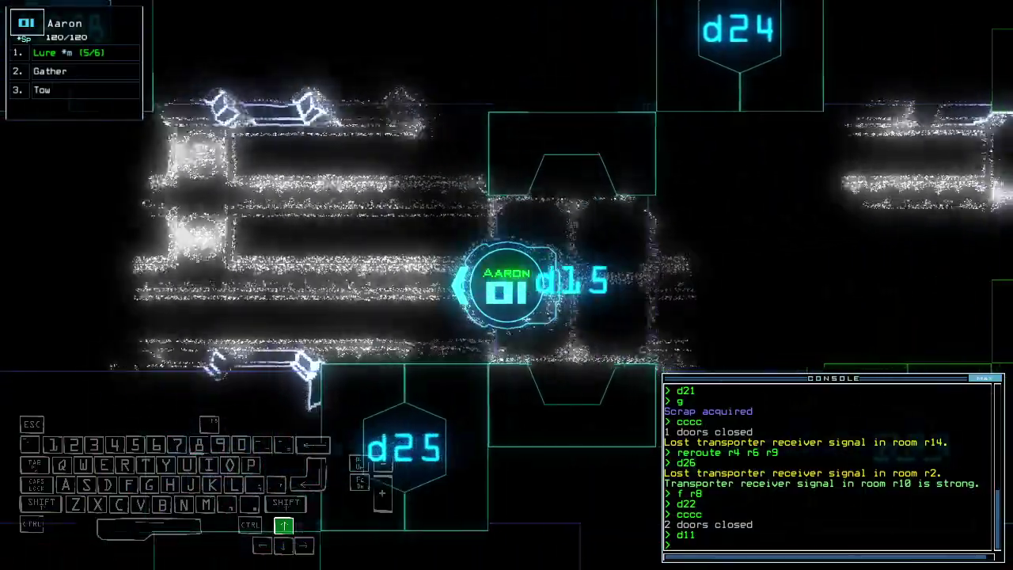
key("space")
key("space")
key("Left")
key("Up")
scroll(506, 285, "down", 4)
type("pickup")
Pick up another lure, then open and close the drone Swap screen
key("Return")
key("space")
key("space")
type("d3")
key("Down")
key("Down")
key("Down")
key("Down")
key("Down")
key("Return")
key("Escape")
key("Down")
Switch to drone 2, activate the generator, and reroute power to r4, r5, r10, r11
key("2")
key("Up")
type("te")
key("Return")
type("generator")
key("Return")
type("1")
key("Return")
key("2")
key("Up")
key("Up")
key("Up")
key("Up")
key("Up")
key("Up")
key("Up")
key("Up")
key("Up")
key("Up")
key("Up")
type("1generator")
Activate the generator with drone 1, then tow the idle drone and release it
key("Return")
type("tow")
key("Return")
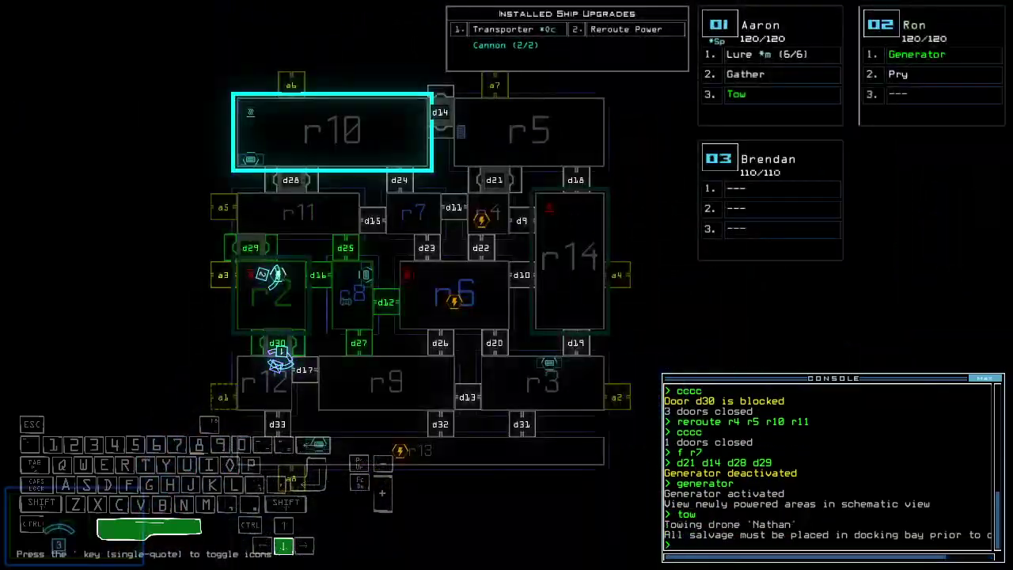
key("space")
key("Up")
key("Up")
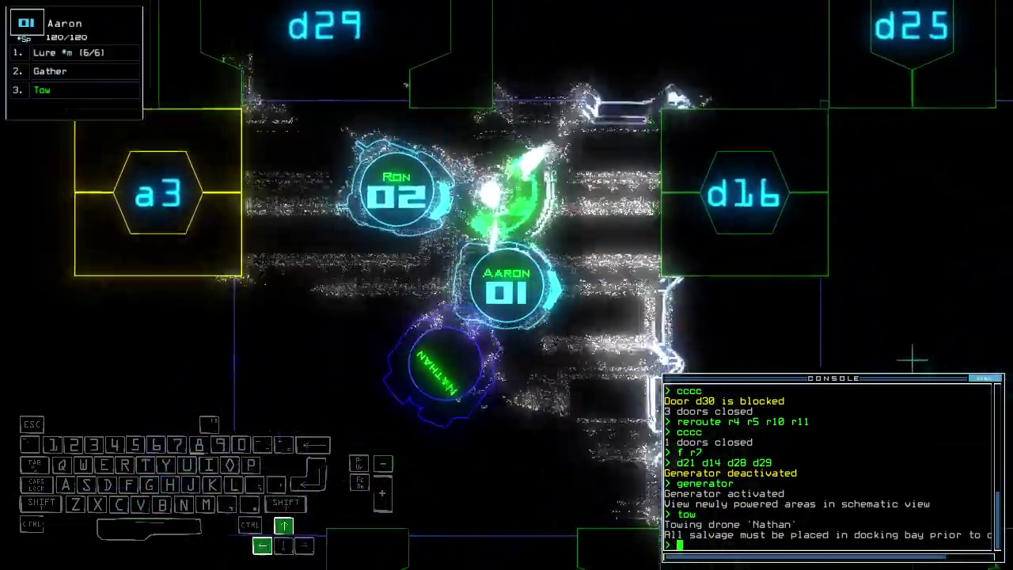
type("2swap 1")
key("Up")
key("Up")
key("Up")
key("Up")
key("Up")
key("Up")
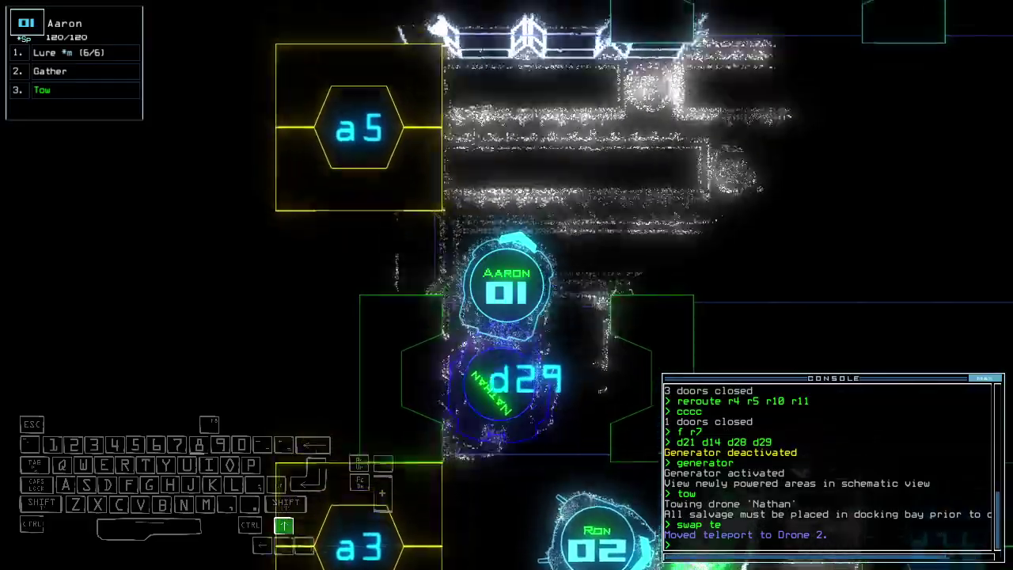
key("Up")
key("Up")
key("Up")
key("Up")
type("ow")
key("Return")
type("tran")
Teleport drone 5 to room r1, close nearby doors, and open door d17
key("Return")
key("Up")
key("Up")
key("Up")
key("Right")
key("Up")
type("cccc")
key("Return")
key("space")
type("d17")
key("Return")
key("Up")
key("Up")
key("Up")
key("Up")
key("Up")
key("Left")
key("space")
type("6")
key("Return")
Reroute drone 2 through rooms r2, r12 and r9
key("space")
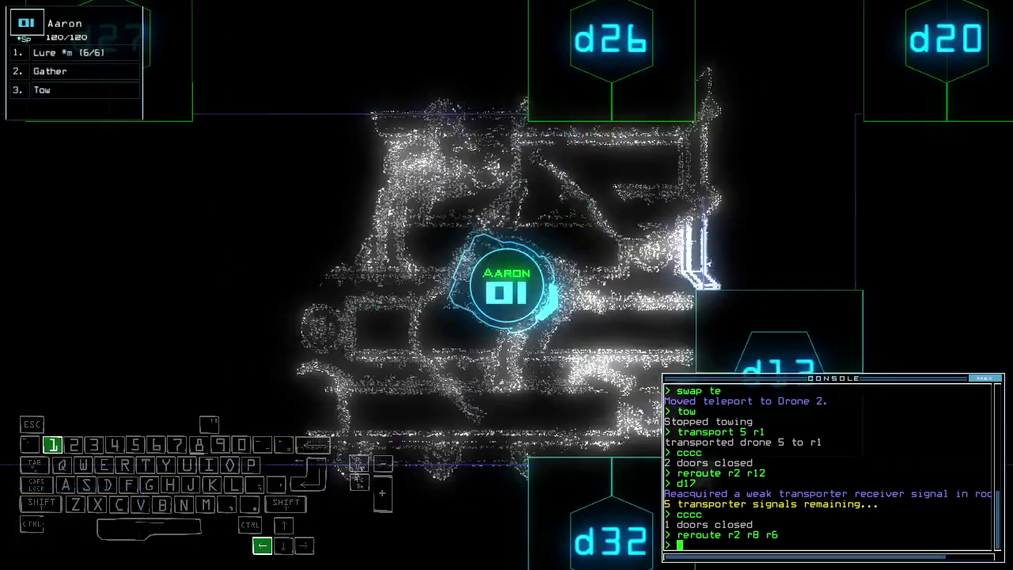
key("space")
key("space")
type("rer")
key("space")
type("9")
key("Return")
key("space")
type("d1")
Open door d17, close all doors, and open door d30
key("Up")
key("Return")
type("cccc")
key("Return")
type("d30")
key("Return")
key("space")
Drive Ron up through doorway d30, then return to the ship schematic
key("space")
key("space")
key("space")
key("Up")
key("space")
Activate the generator with Ron and open door d29
key("space")
type("generator")
key("Return")
key("Return")
key("space")
key("space")
type("te")
Drive the drones upward, run the generator, close all doors, and open door d30
key("Return")
key("space")
key("space")
key("Up")
key("space")
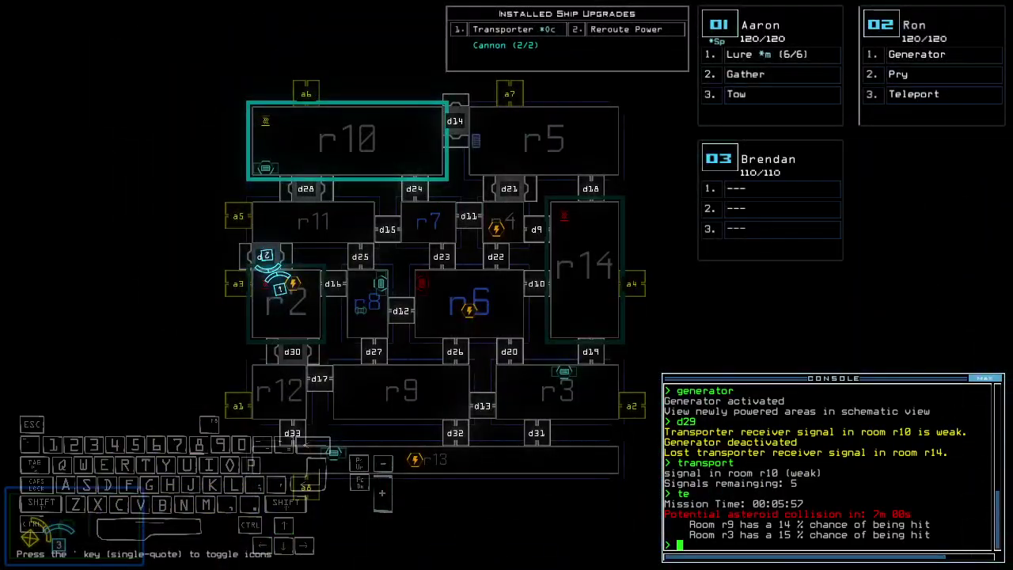
key("space")
key("Up")
key("space")
type("cccc")
key("Return")
key("space")
key("Up")
type("d30")
key("Return")
key("space")
key("space")
type("d33")
Open doors d33 and d32 and move the drone through both along the corridor
key("Return")
key("Up")
key("Up")
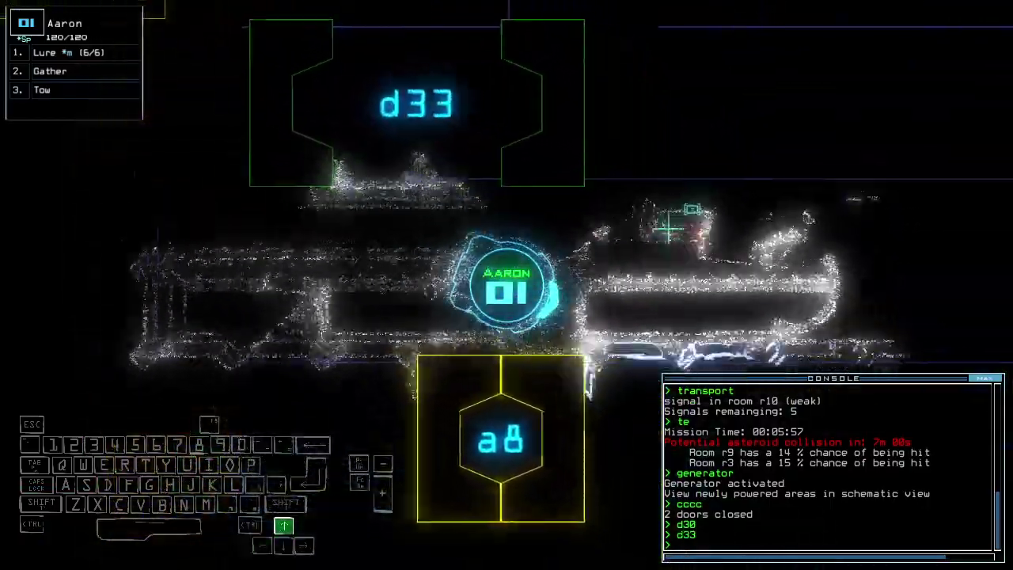
key("Right")
key("Up")
type("32")
key("Return")
key("Up")
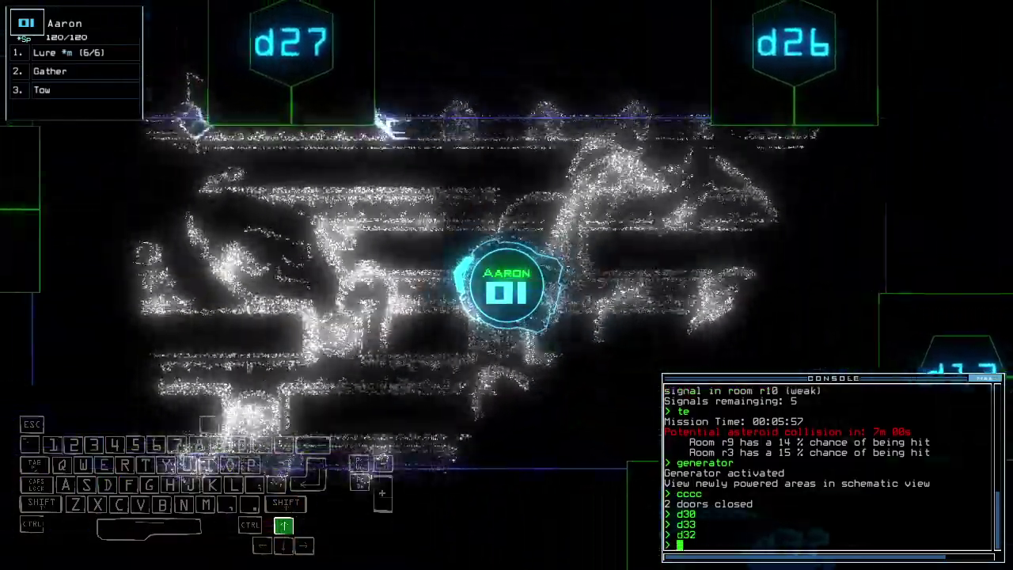
key("space")
key("space")
Steer Aaron through the ship, close all doors, and drive through door d13
key("Up")
key("Left")
key("Up")
key("space")
key("space")
key("Right")
key("Up")
type("cccc")
key("Return")
type("d13")
key("Return")
key("Up")
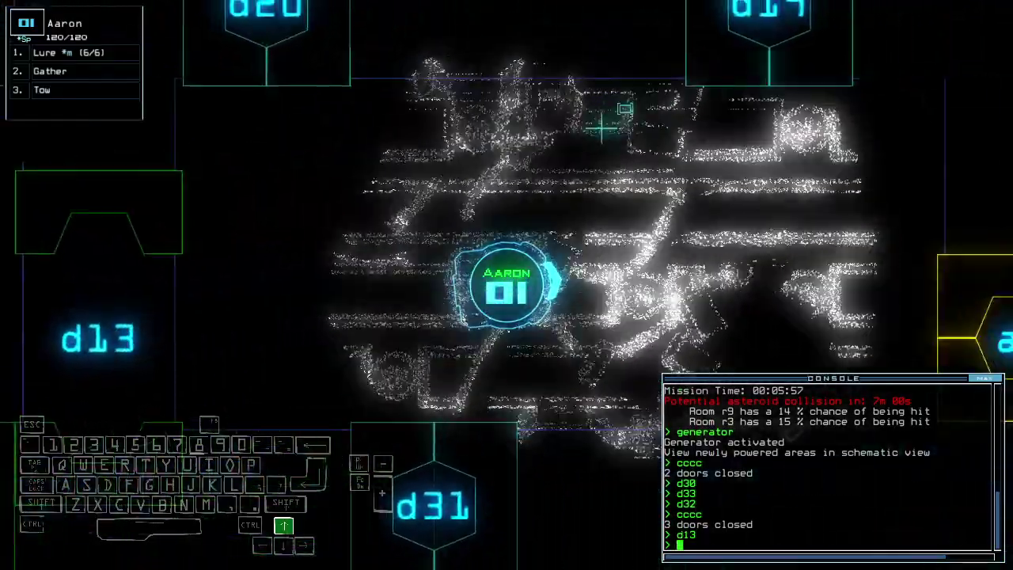
key("Up")
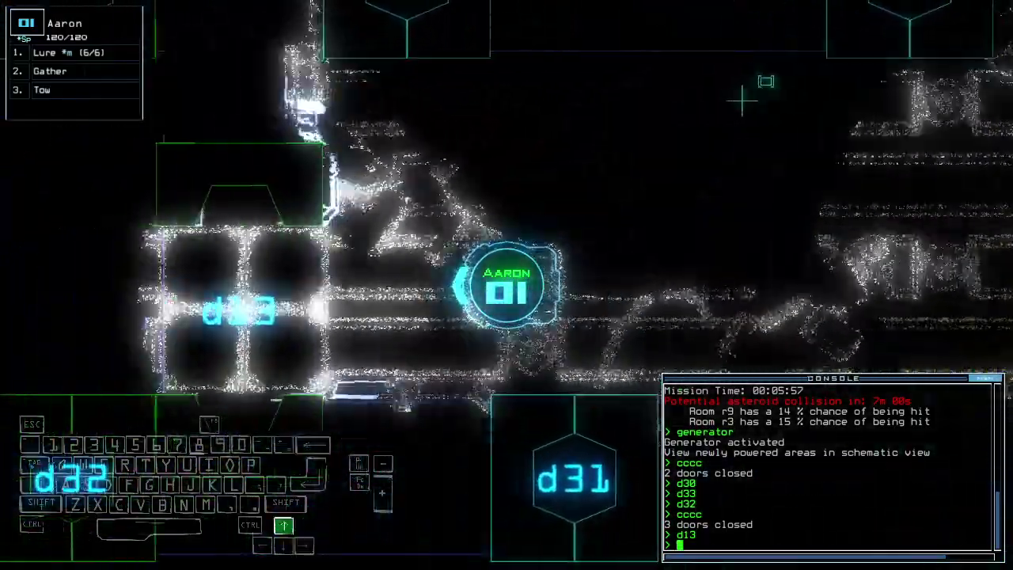
key("Up")
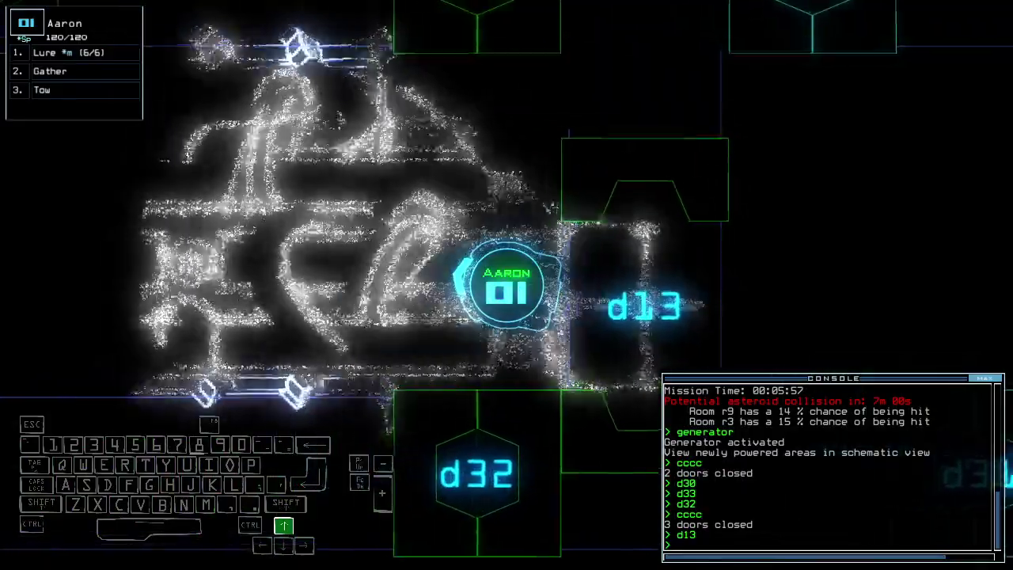
type("cccc")
key("Up")
Close all doors, open d17 and d30, move drone 01 toward d17, and close doors
key("Return")
key("Left")
key("space")
key("Return")
key("space")
type("d30")
key("Return")
key("Up")
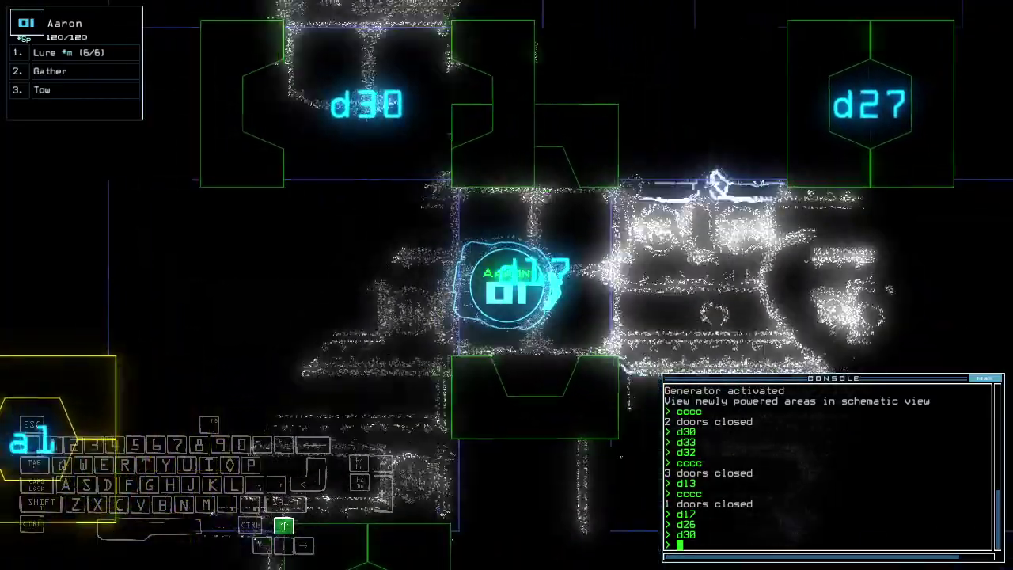
key("space")
key("space")
key("Up")
key("Right")
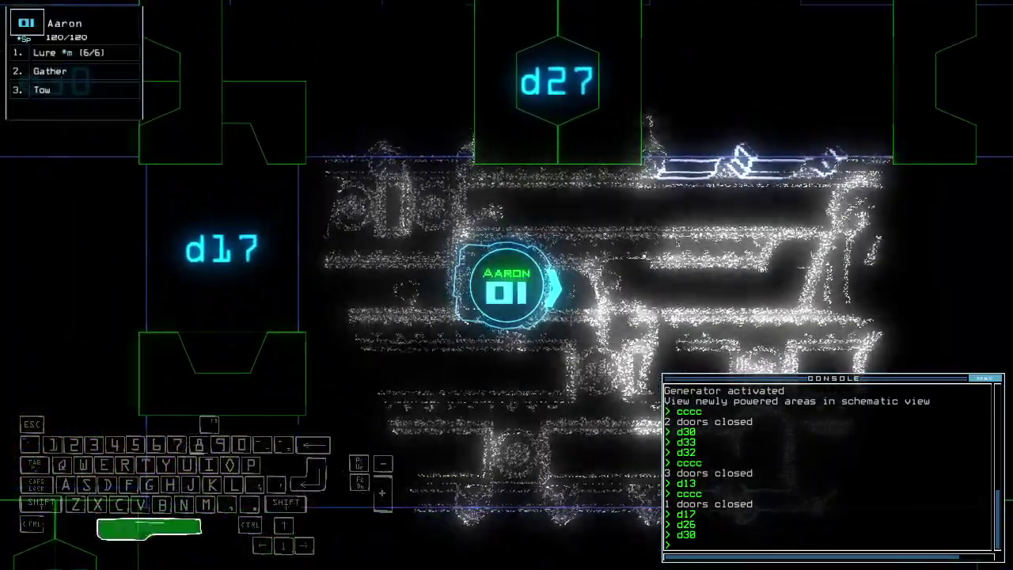
key("space")
key("Right")
key("space")
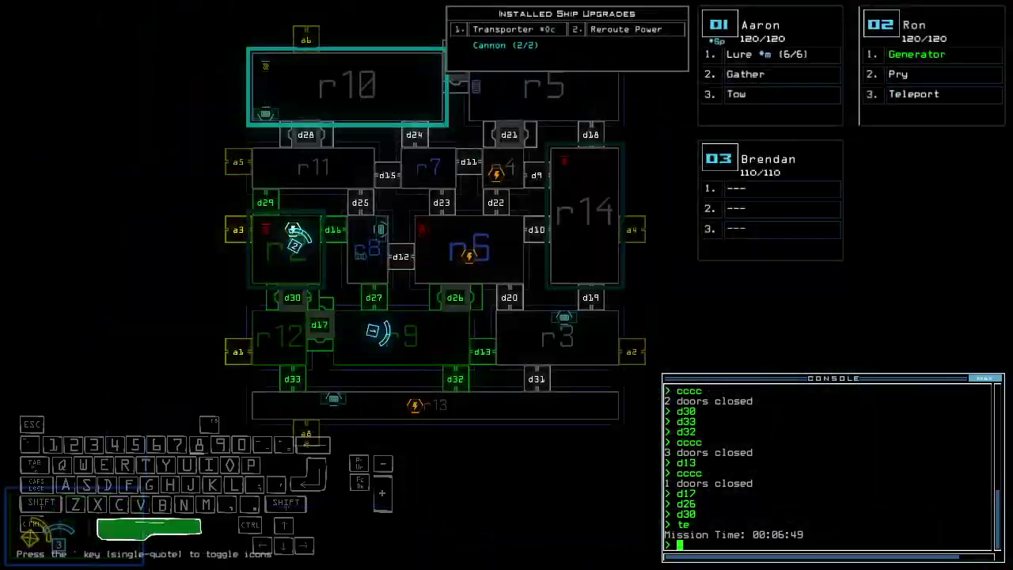
key("space")
key("Left")
key("space")
key("space")
type("c")
key("Return")
key("Return")
key("space")
type("c")
key("Return")
key("Return")
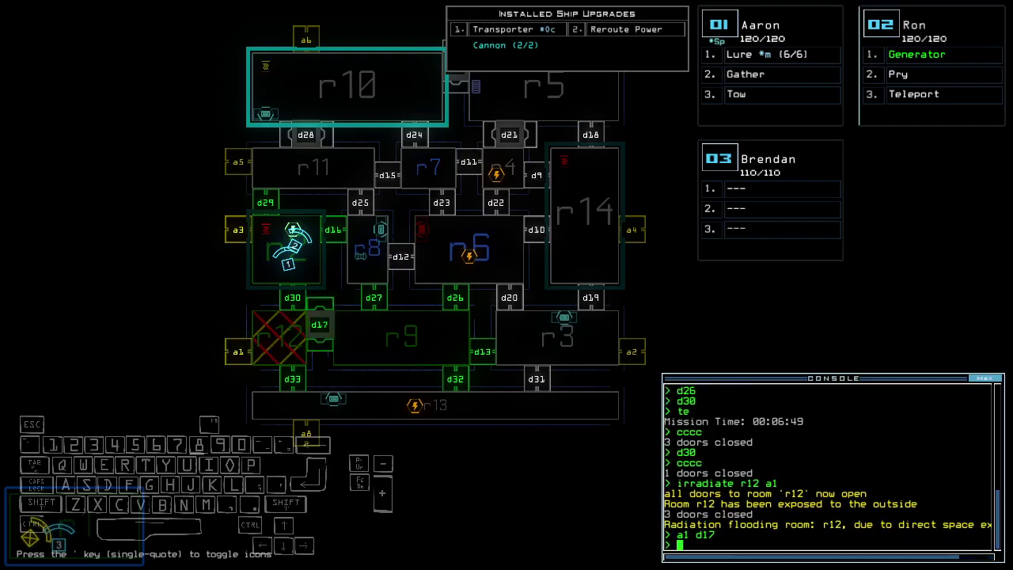
type("1swap to te")
Swap Ron's tow for Aaron's teleport upgrade and teleport Aaron into room r3
key("Return")
key("space")
type("teleport r3")
key("Return")
key("space")
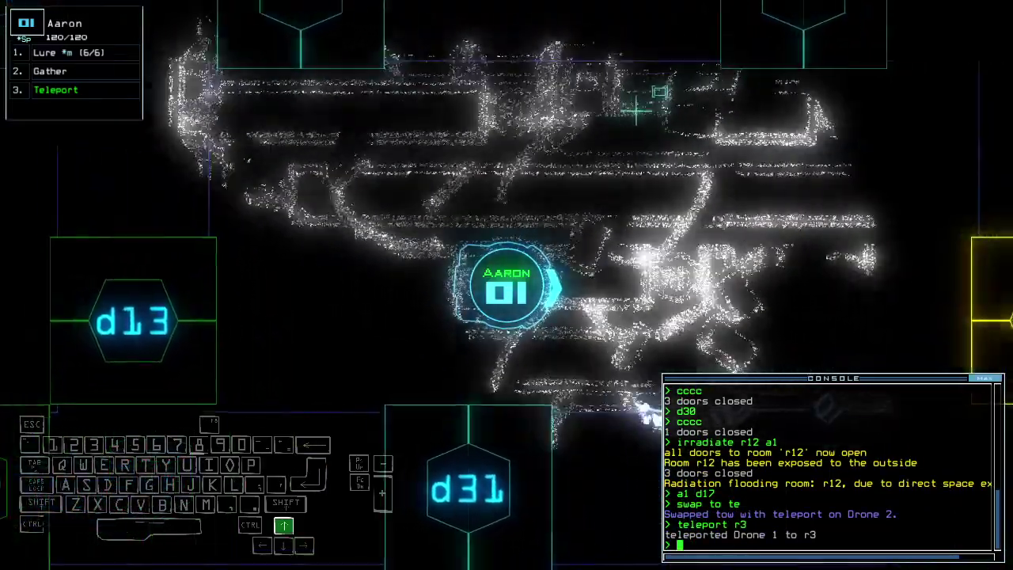
Close the doors near Aaron, then open doors d13 and d17
key("space")
key("space")
type("cccc")
key("Return")
type("d13")
key("Return")
key("space")
key("space")
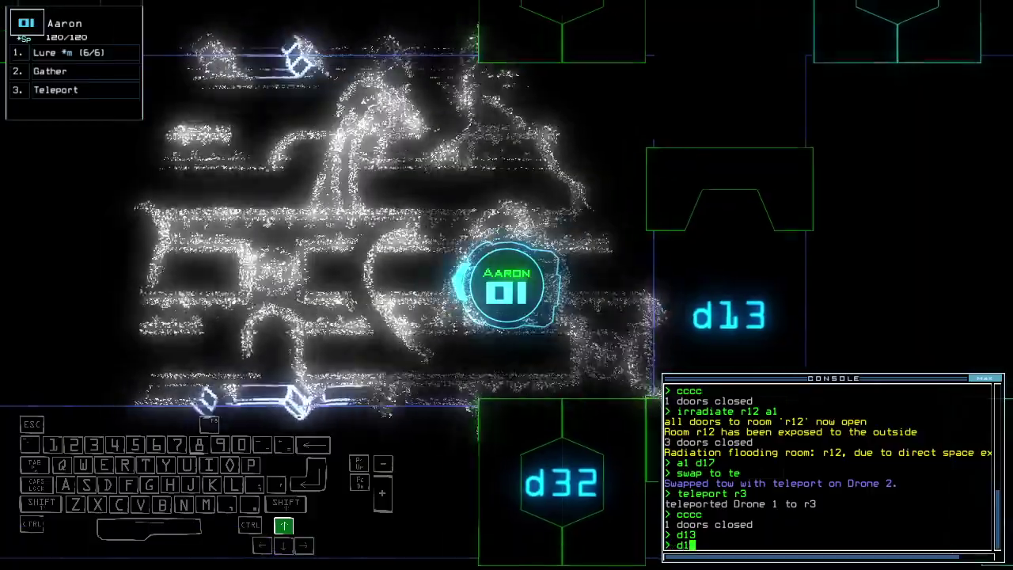
type("d17")
key("Return")
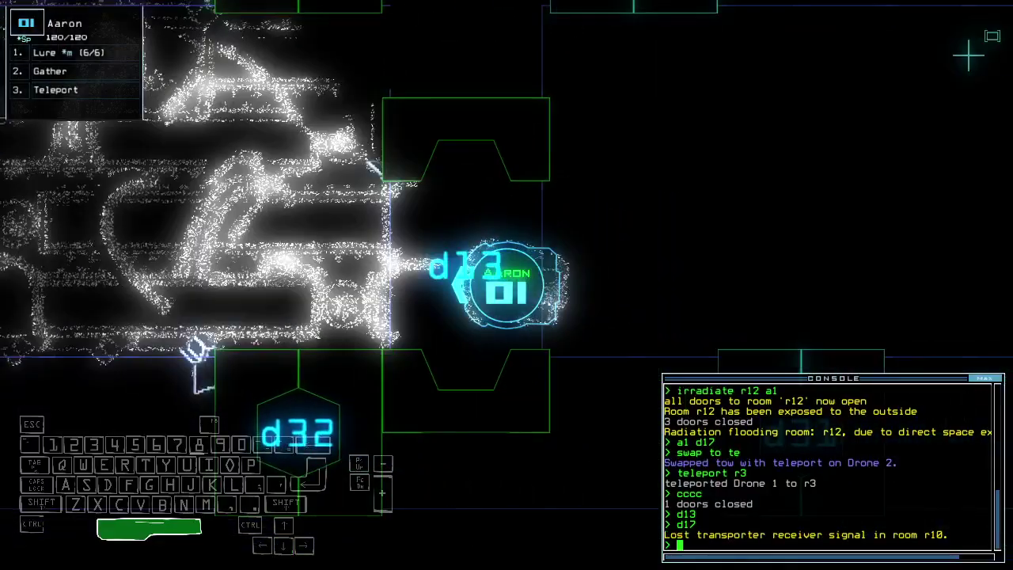
key("space")
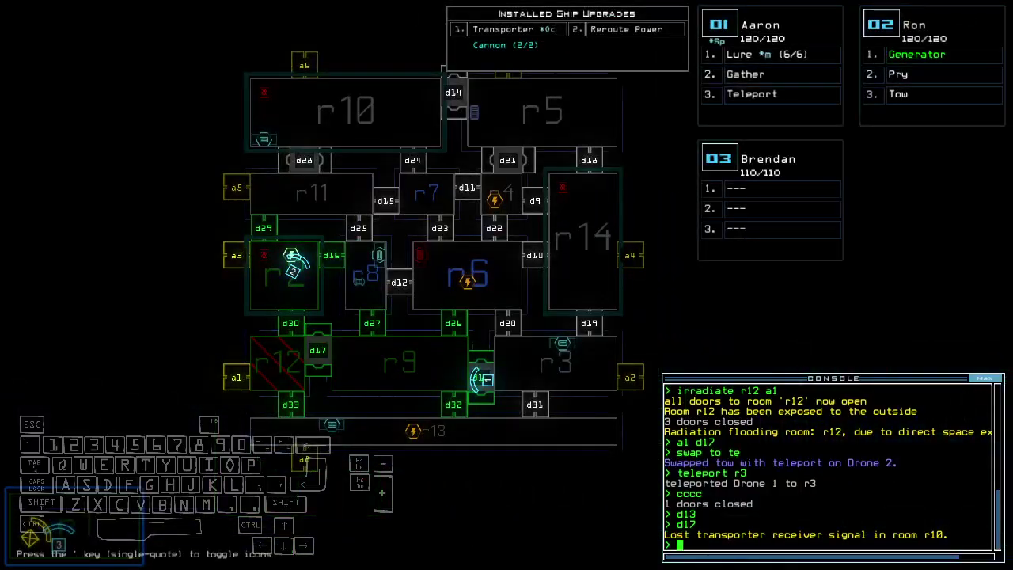
type("cccc")
Close nearby doors, open d13 and d17 to flood r9 with radiation, then reclose them
key("Return")
key("space")
key("space")
type("d13")
key("Return")
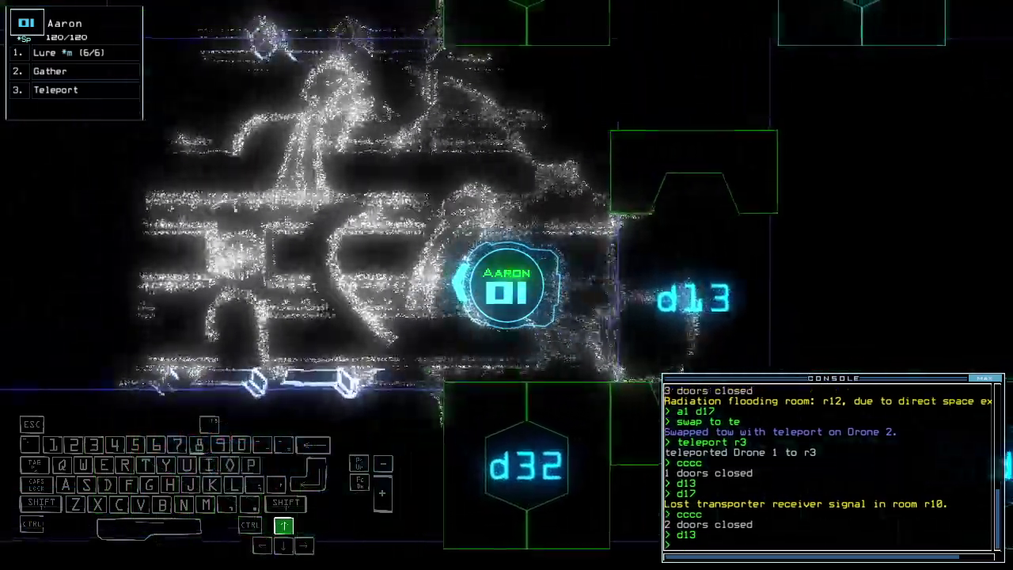
key("Up")
type("d1")
key("Down")
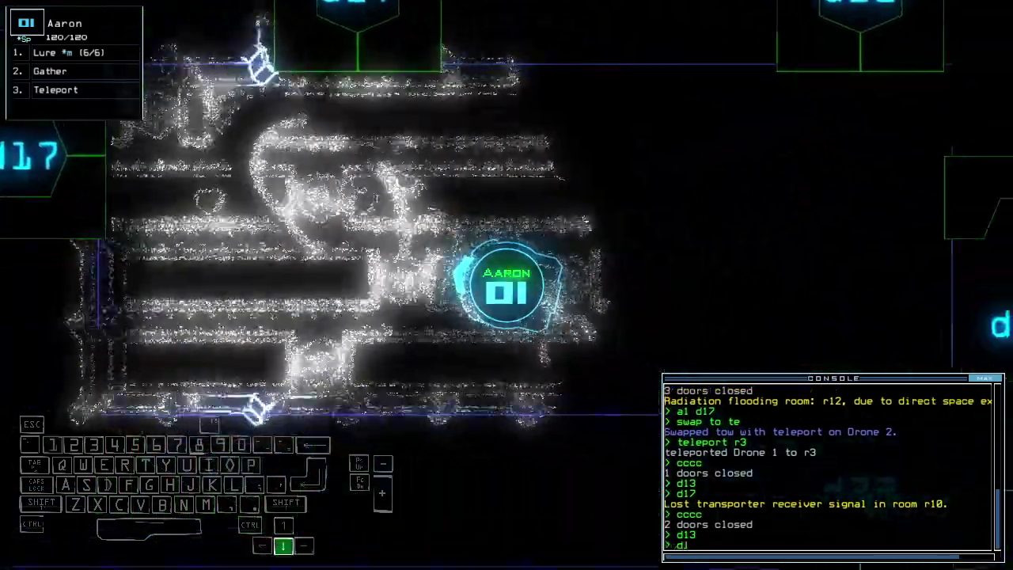
type("7")
key("Return")
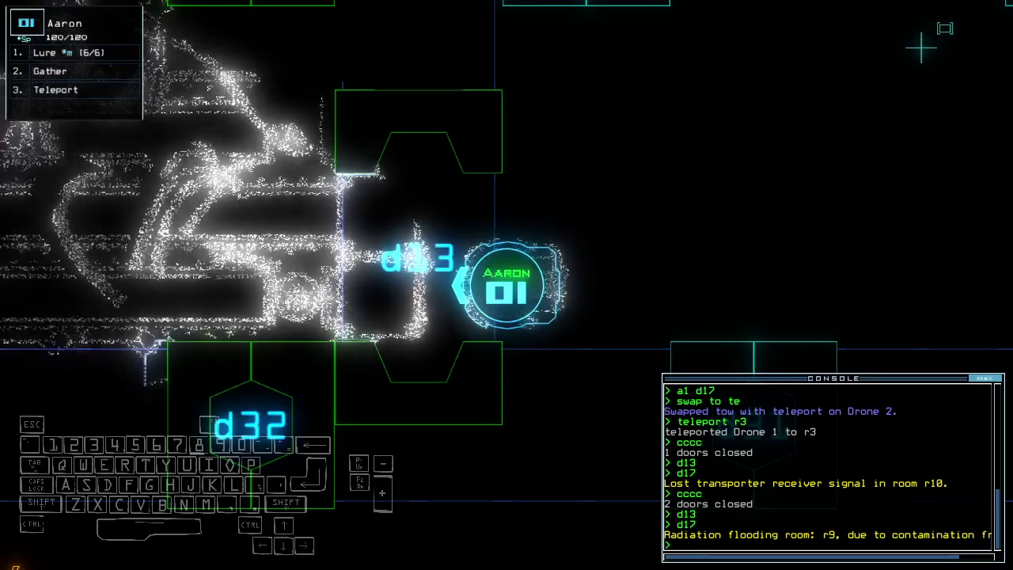
type("cccc")
key("Return")
type("tt")
Teleport Aaron's drone back to r1, open door d29 and switch off Ron's generator
key("Return")
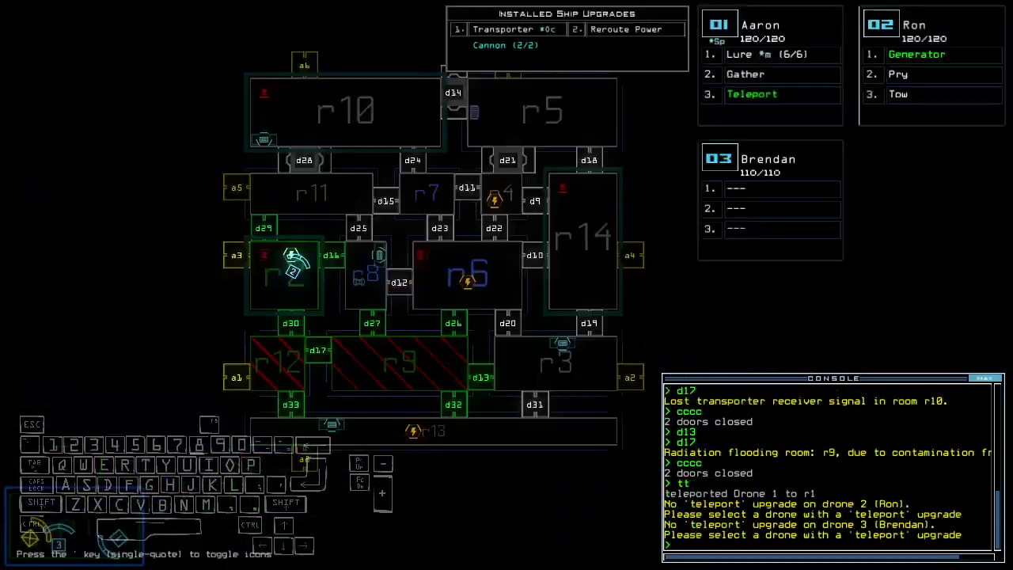
key("Return")
type("te")
key("Return")
key("Tab")
key("Tab")
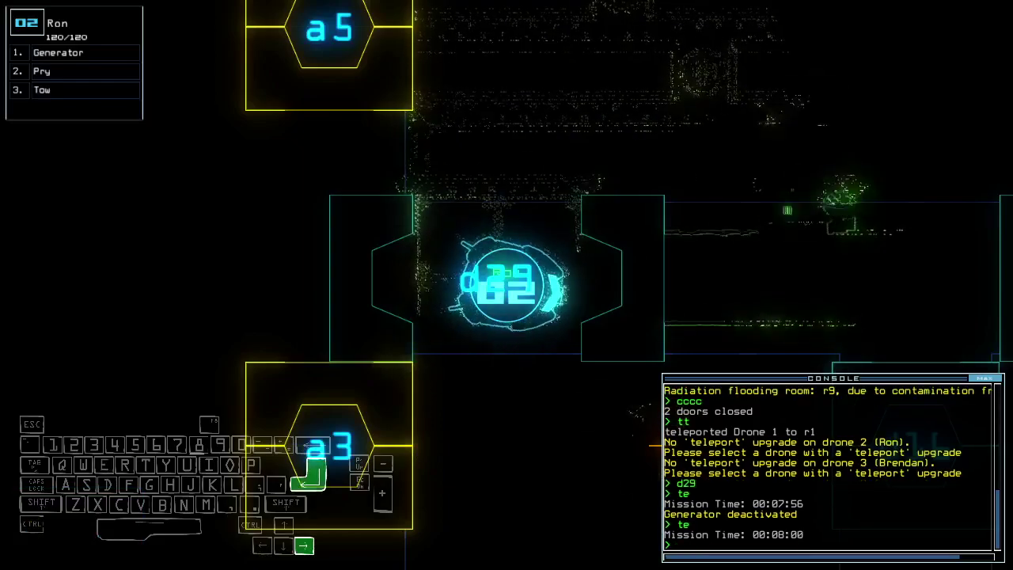